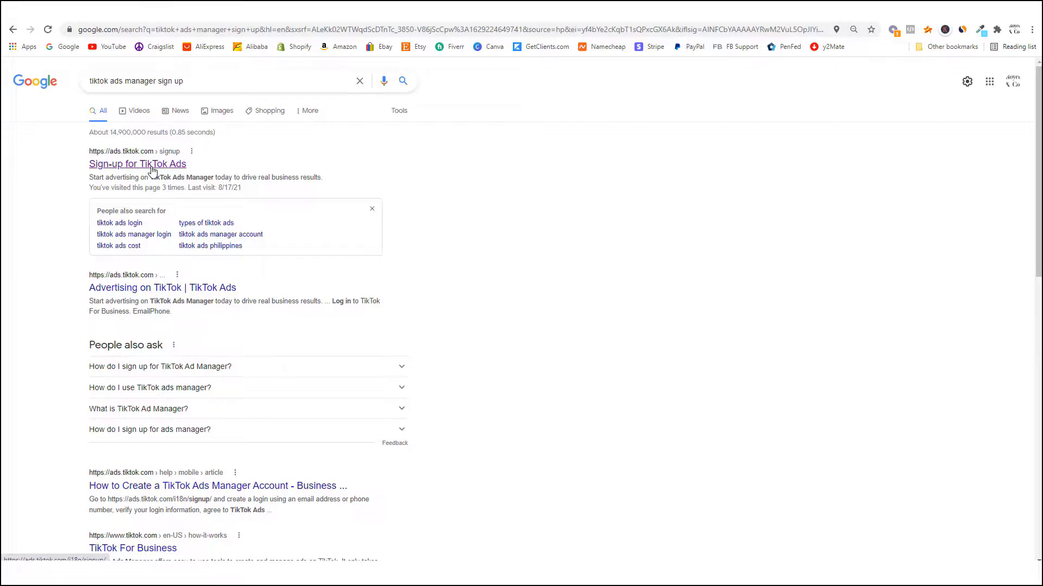
Open the TikTok Ads sign-up page from the search results and set the account's industry to Other
click(153, 169)
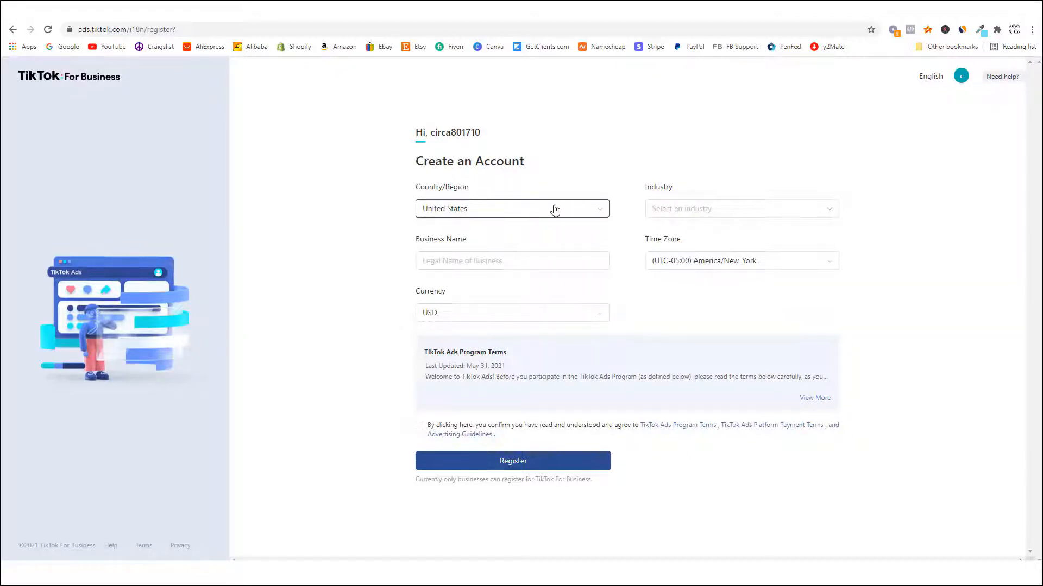
click(677, 214)
click(688, 266)
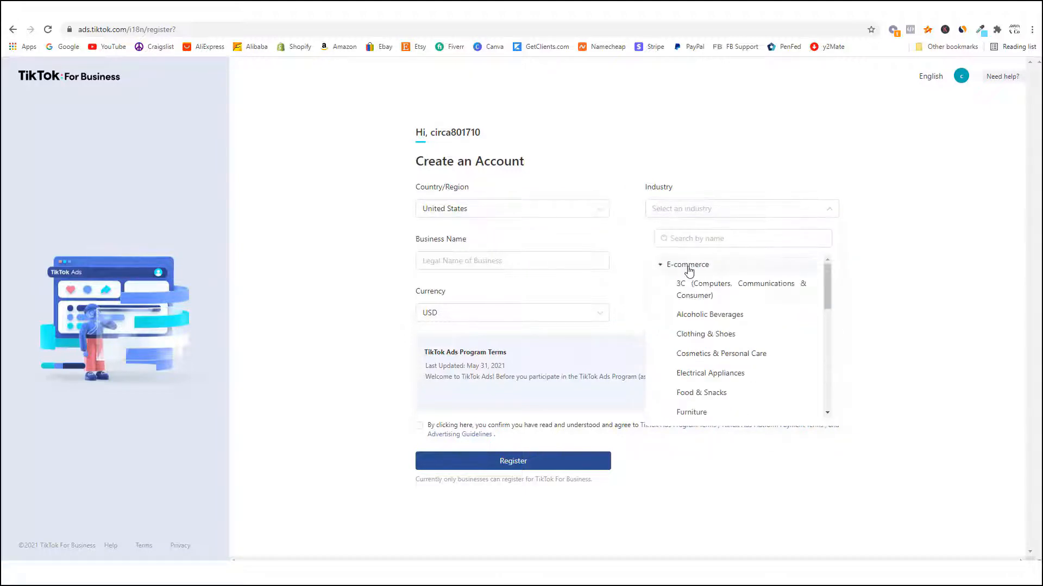
scroll(717, 295, down, 3)
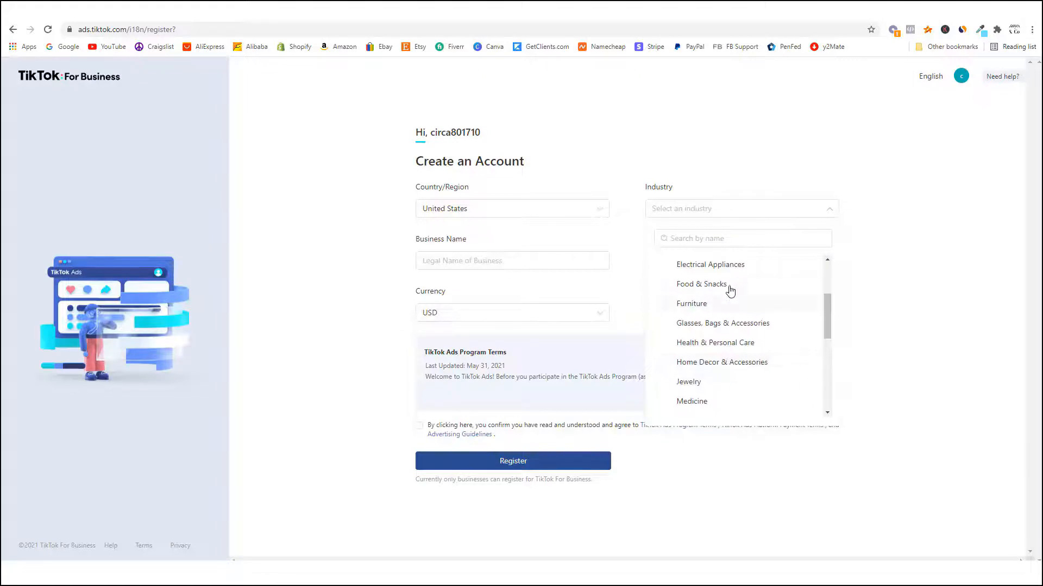
scroll(727, 309, up, 2)
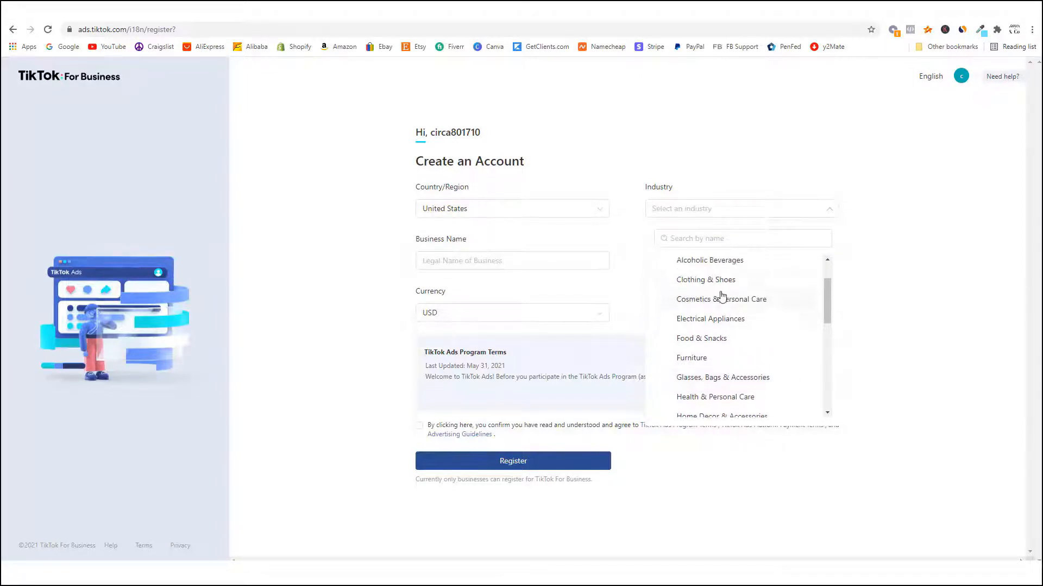
scroll(723, 296, down, 6)
click(702, 319)
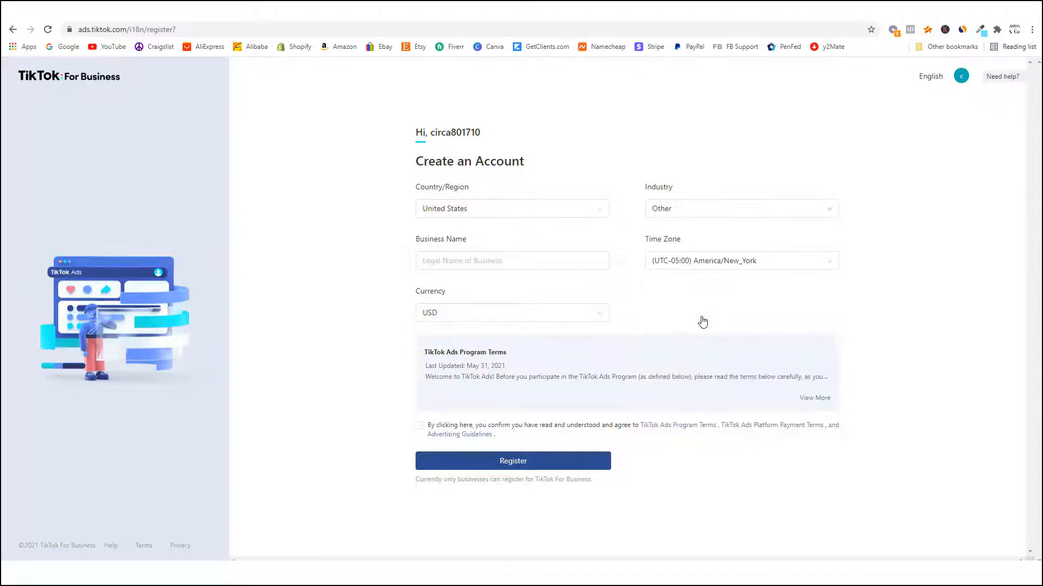
Enter the legal business name, agree to the TikTok Ads terms and register the account
click(506, 263)
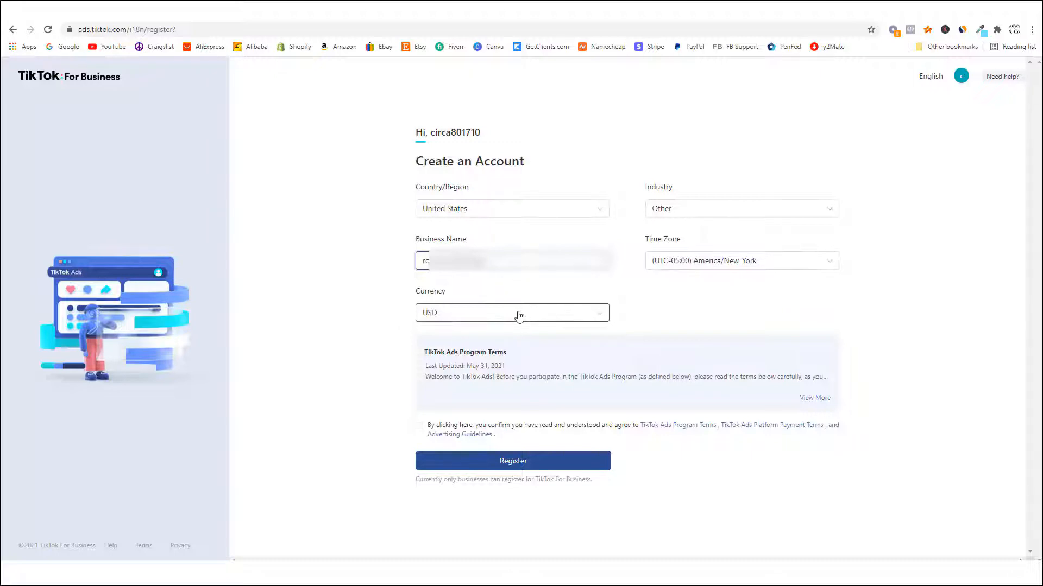
click(420, 427)
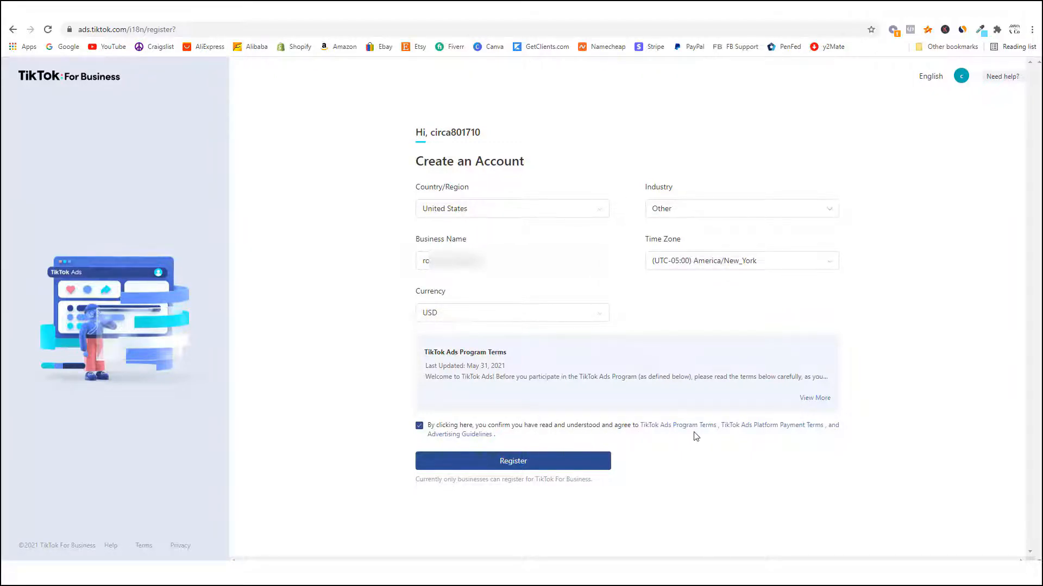
click(531, 461)
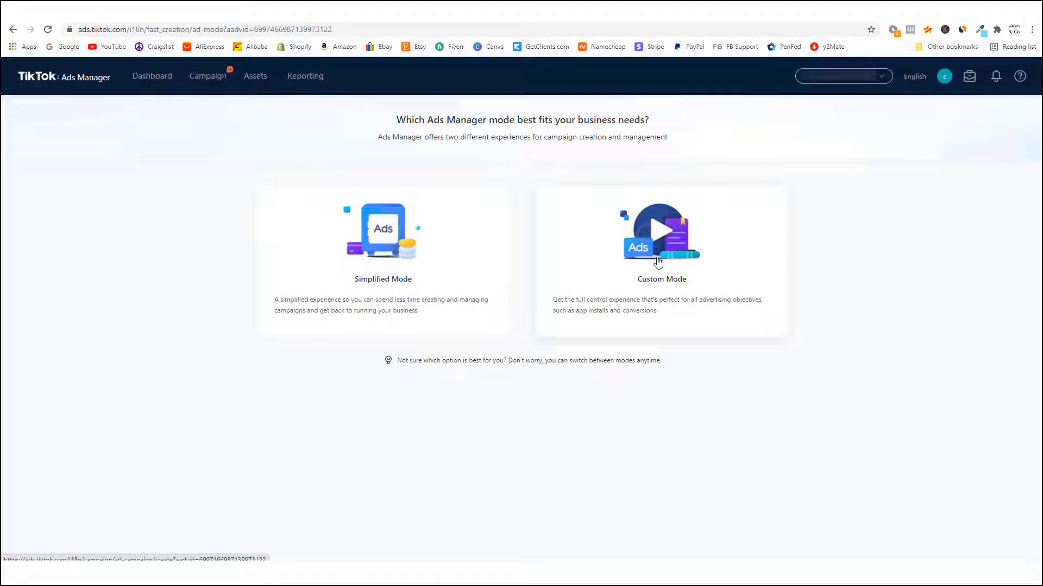
Choose Custom Mode for the Ads Manager and open Website Pixel management in the Events Manager
click(657, 229)
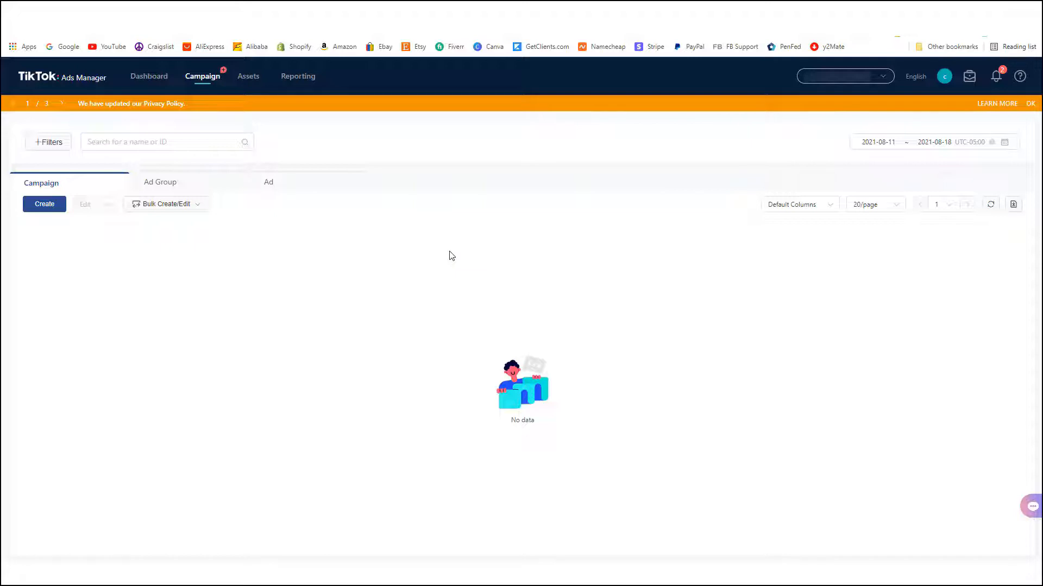
mouse_move(261, 86)
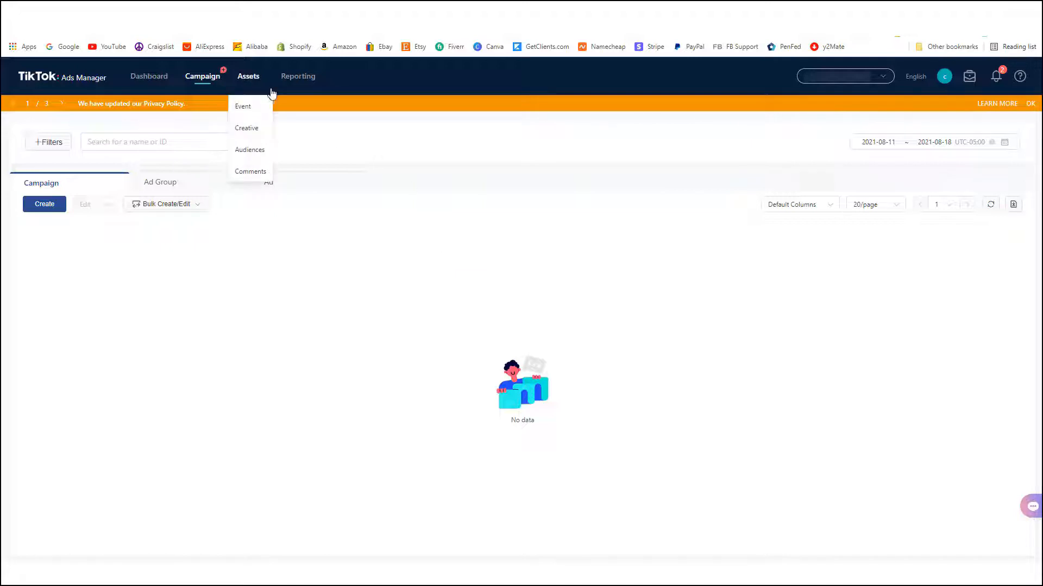
click(243, 107)
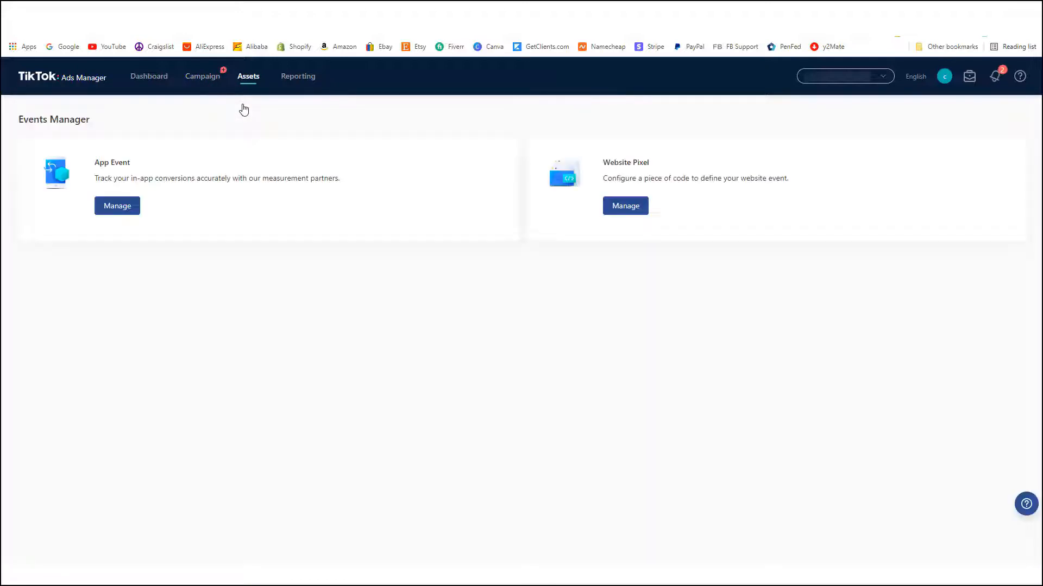
click(634, 207)
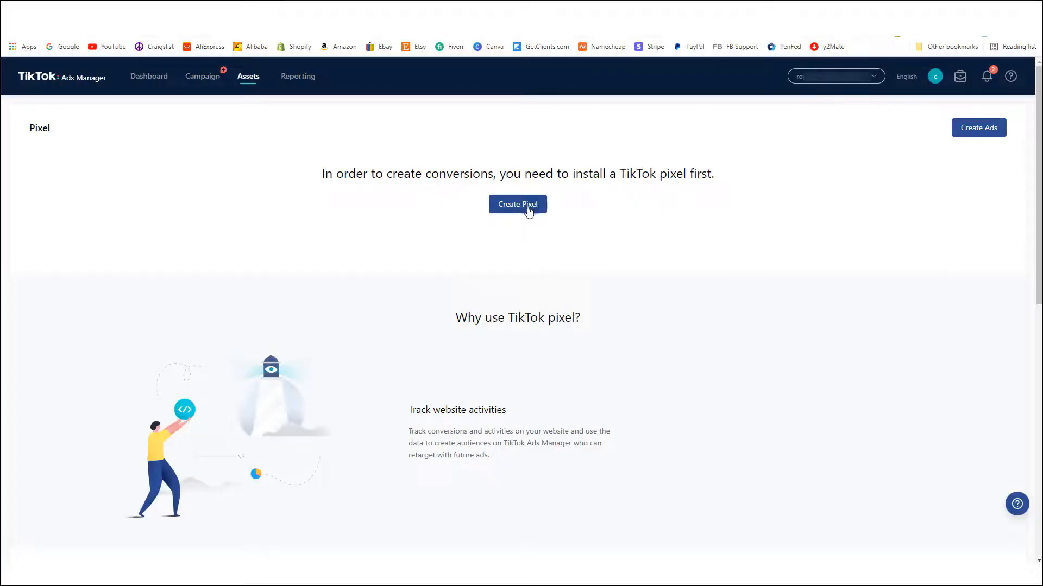
Create a pixel named "new pixel" with installation of its code by a 3rd party tool
click(524, 210)
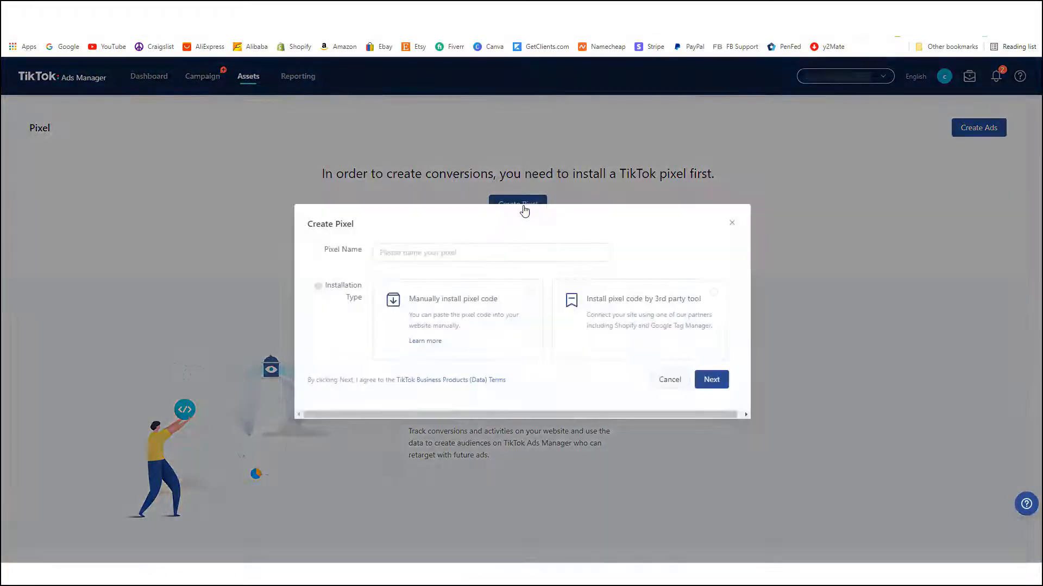
click(453, 258)
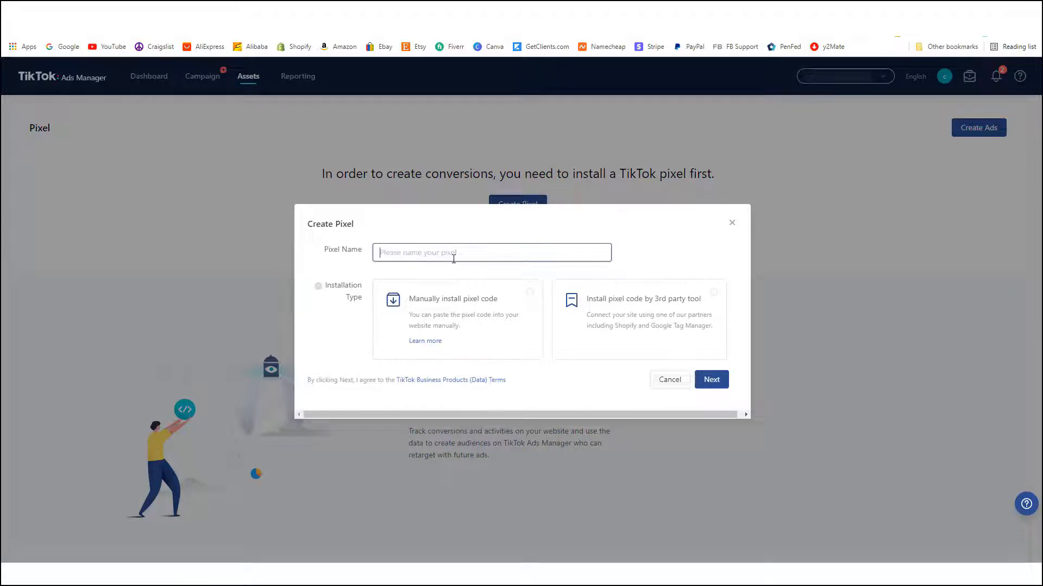
text(new pixe)
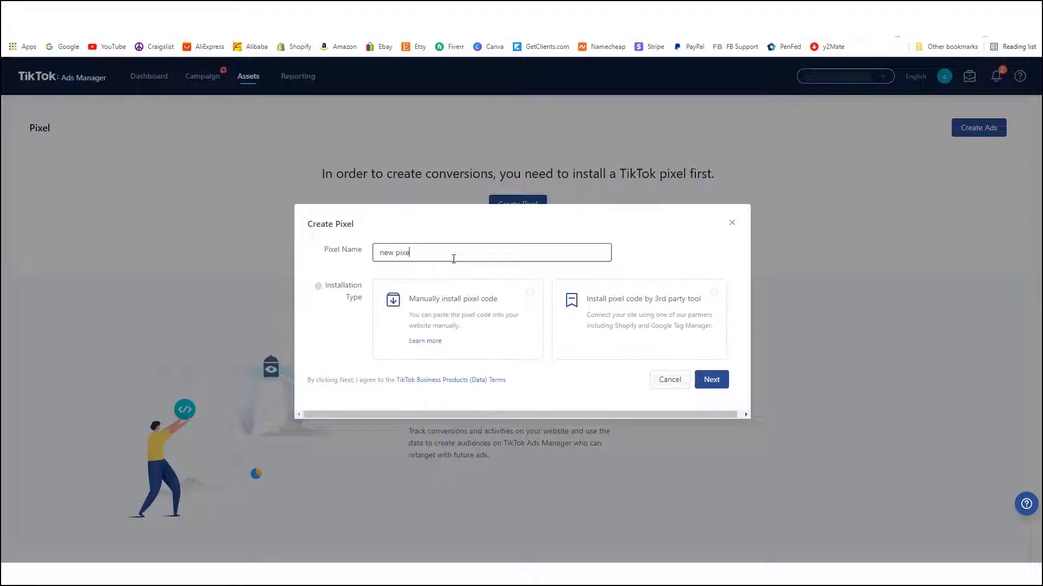
text(l)
click(714, 295)
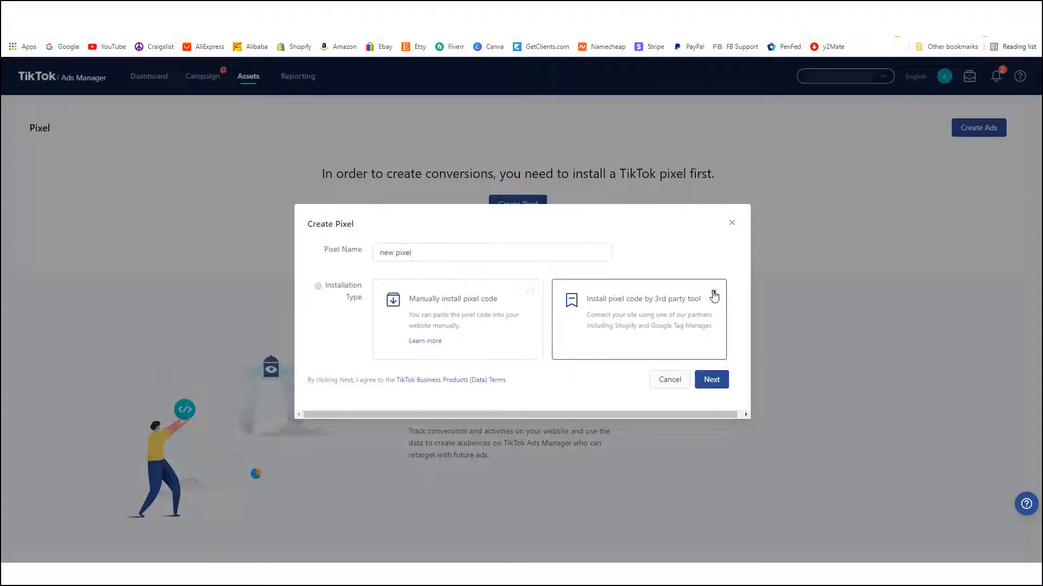
click(711, 380)
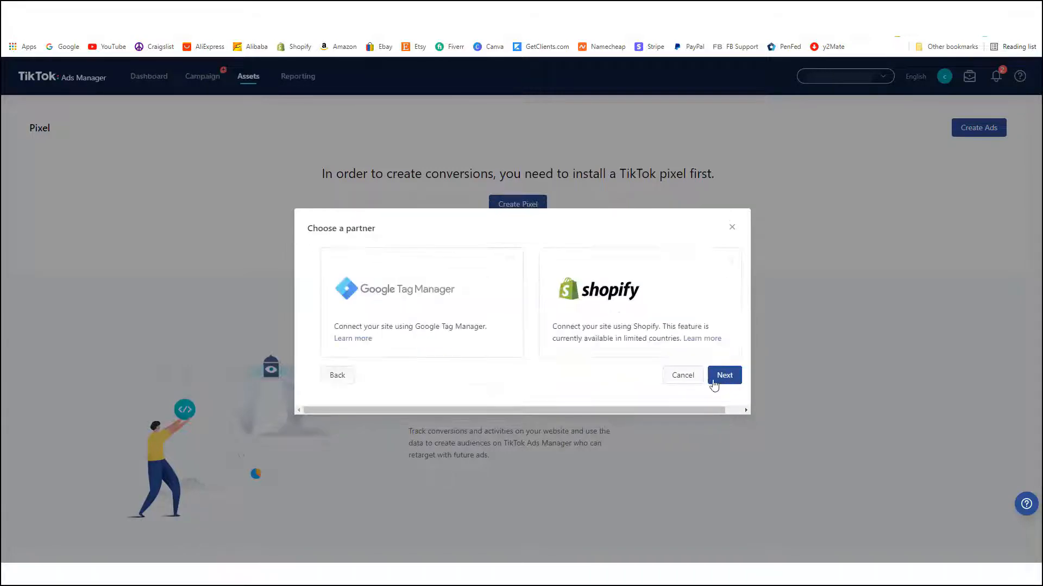
Choose Shopify as the pixel's partner and continue to the Shopify App Store
click(729, 267)
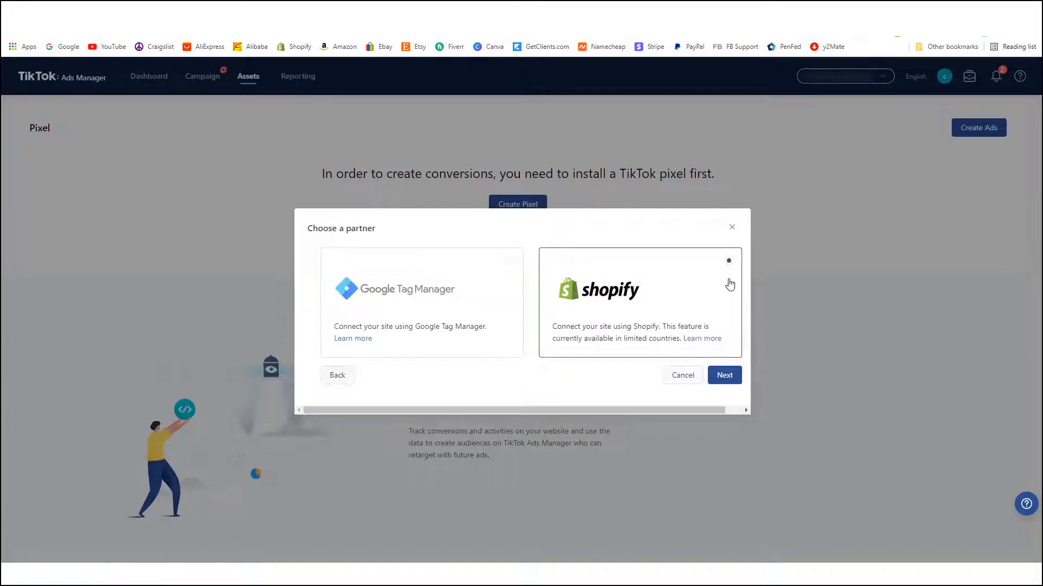
click(729, 379)
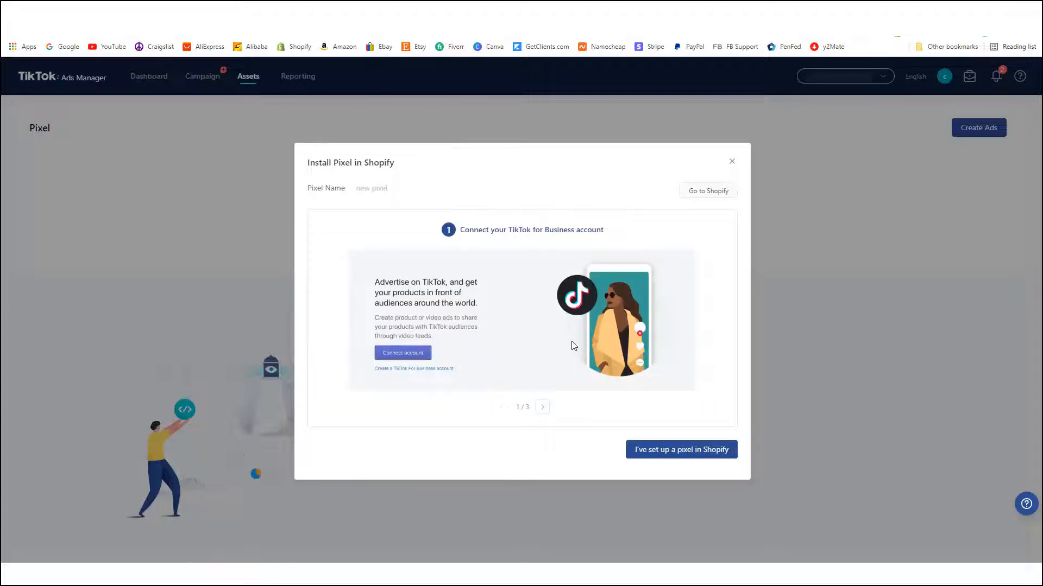
click(708, 192)
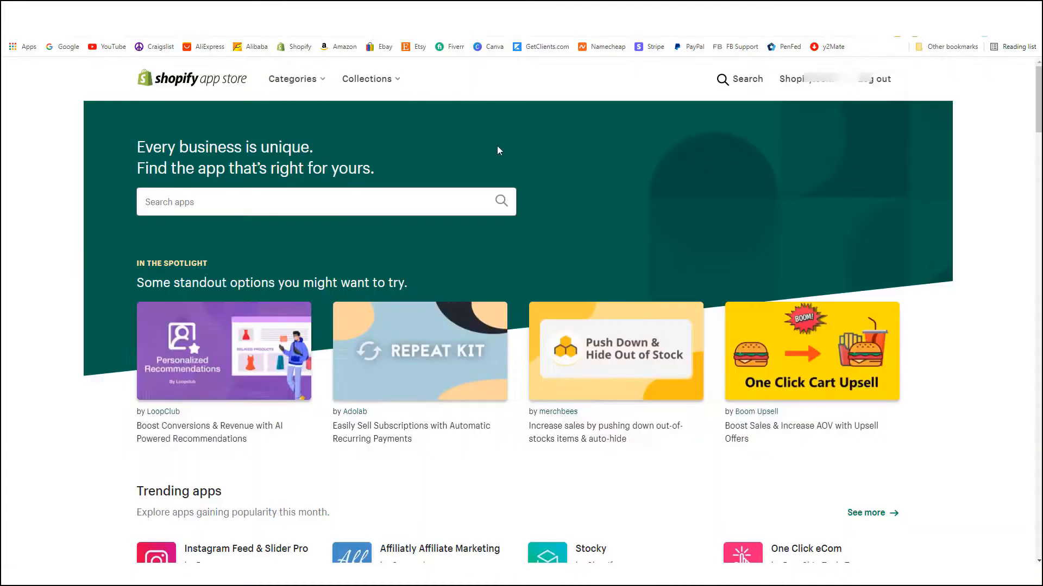
Search the app store for "tiktok" and open the listing of the TikTok app by TikTok Inc
click(405, 208)
text(tik)
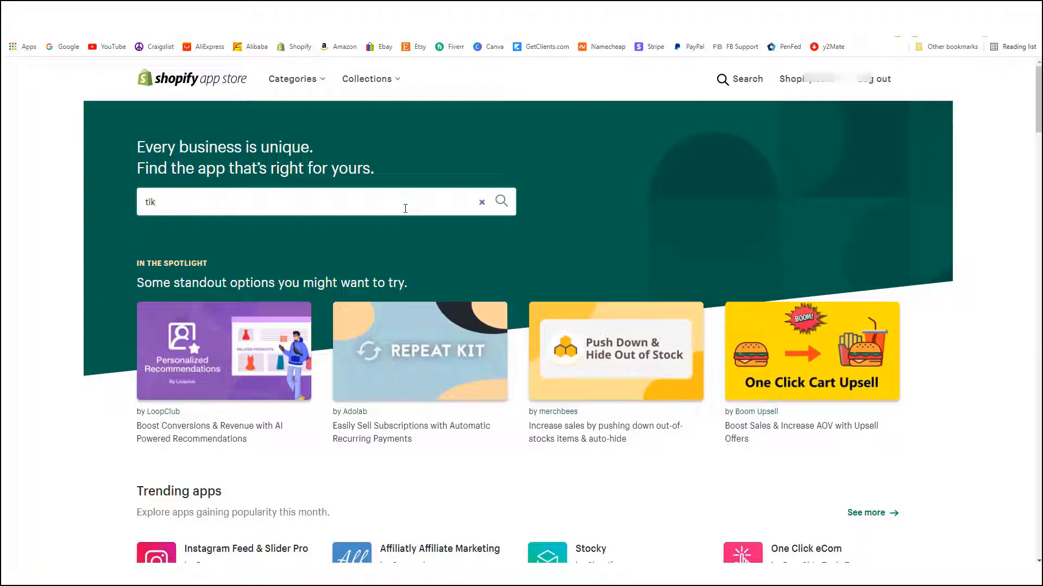
text(tok)
key(Return)
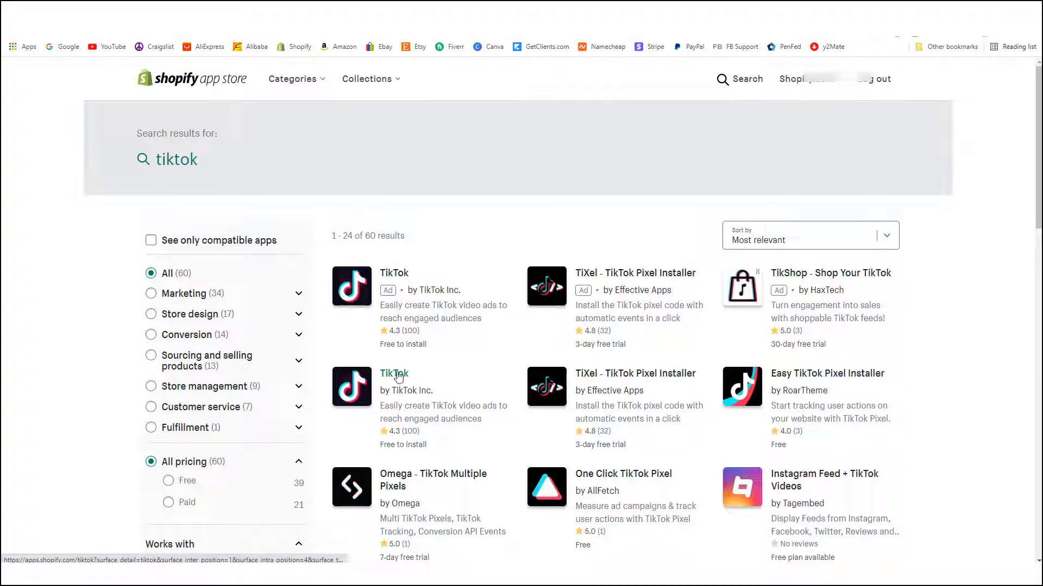
click(395, 375)
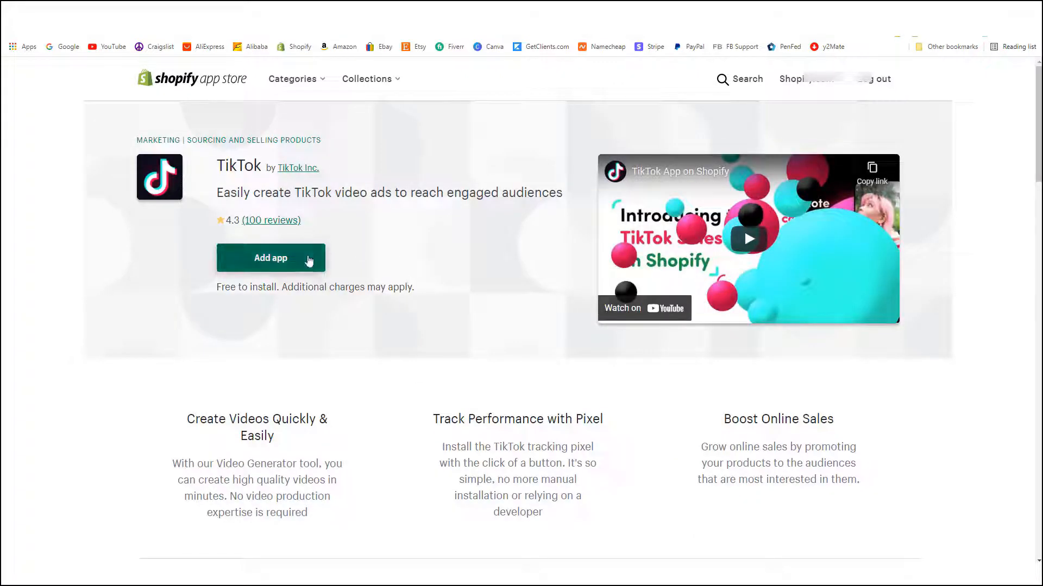
Add the TikTok app to the Shopify store as a sales channel
click(293, 263)
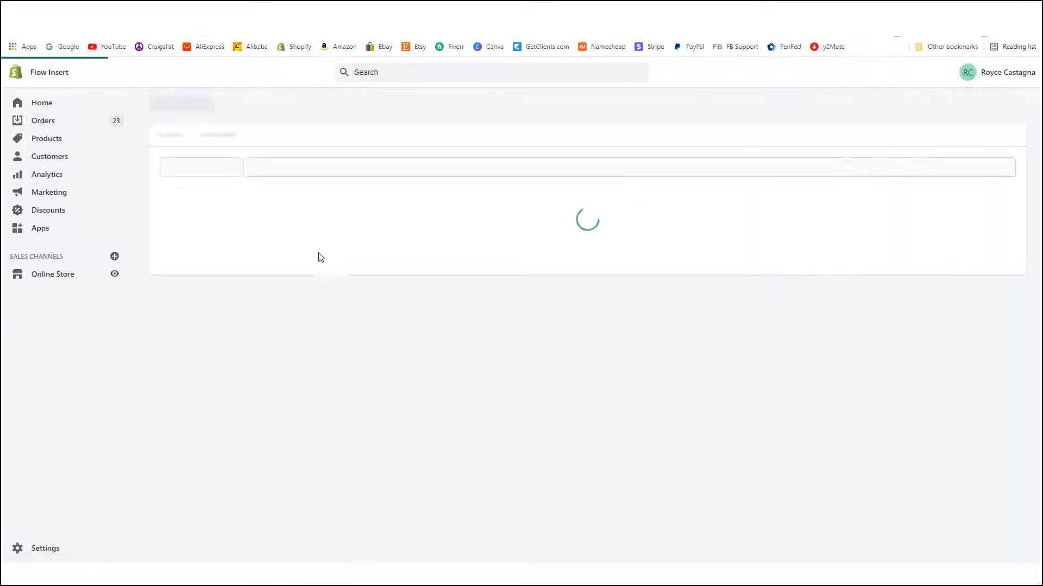
scroll(789, 308, down, 1)
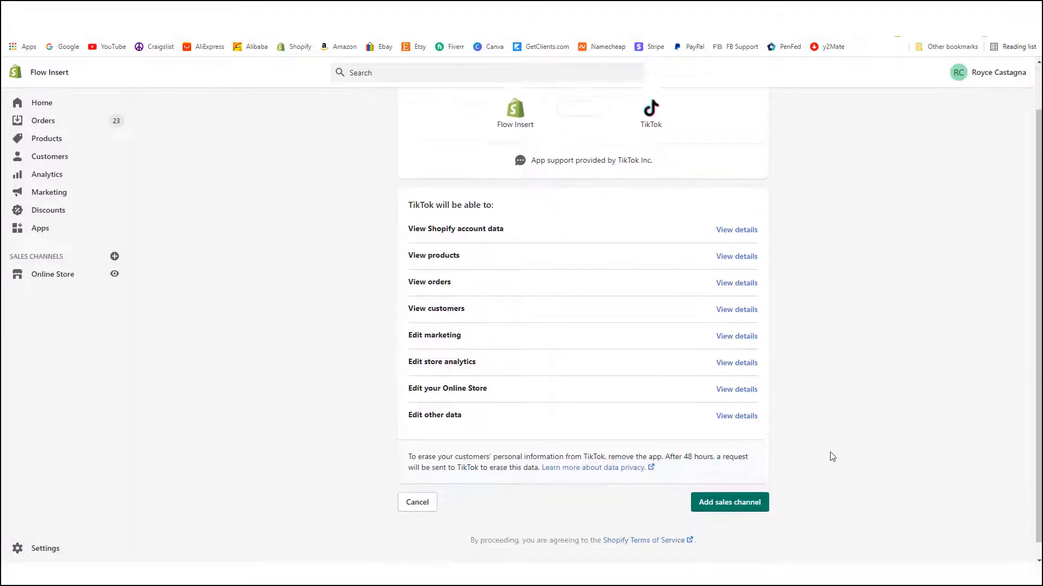
click(728, 502)
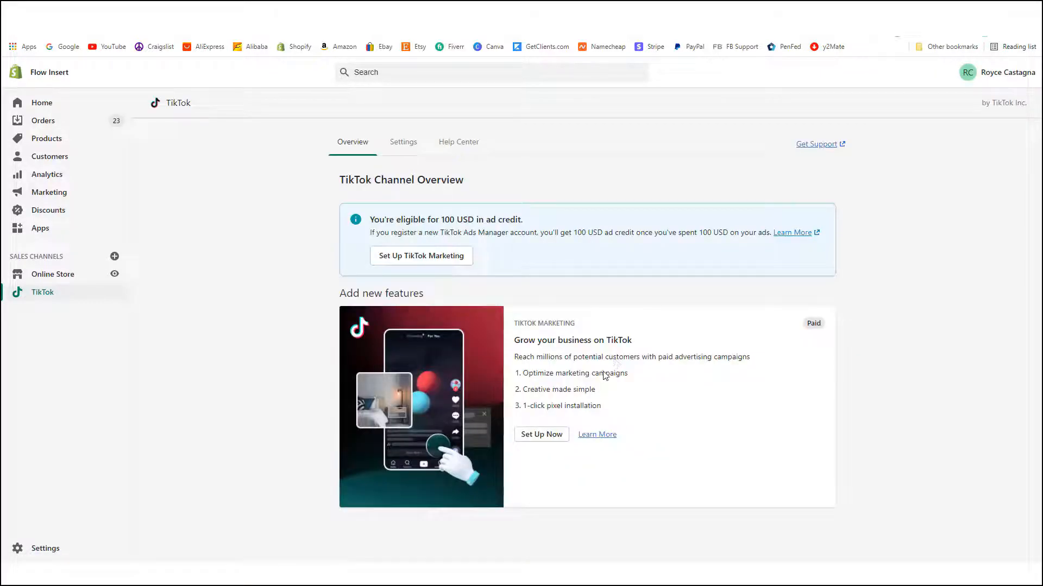
Start the TikTok Marketing setup and authorize the TikTok For Business account's connection to Shopify
click(544, 437)
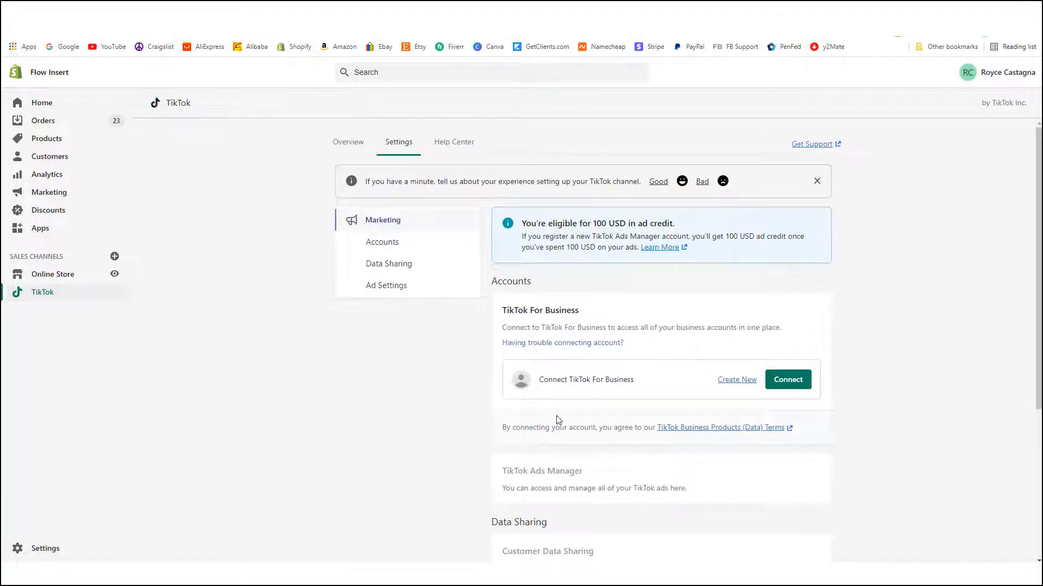
scroll(708, 301, down, 1)
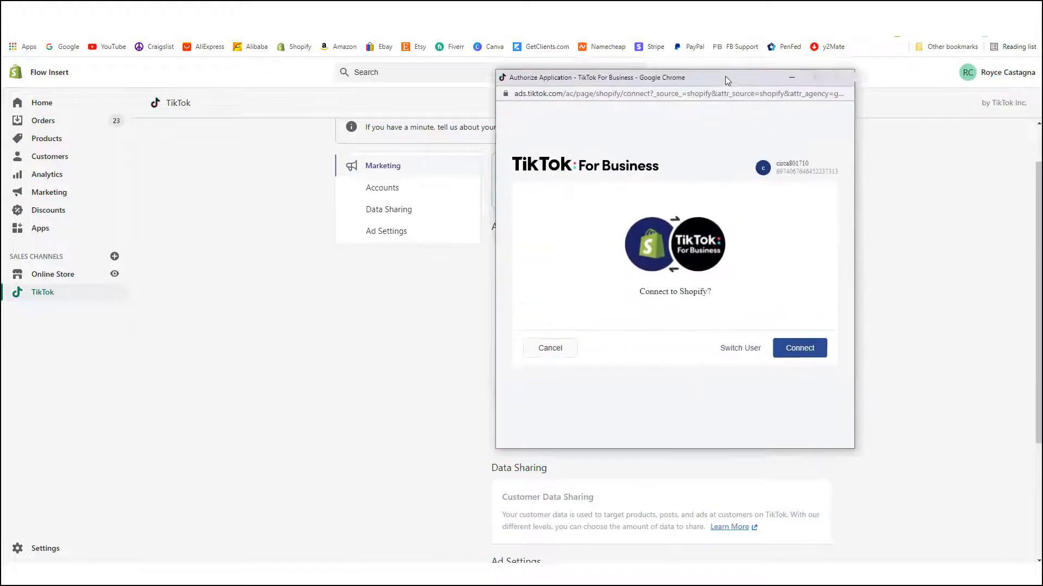
click(798, 351)
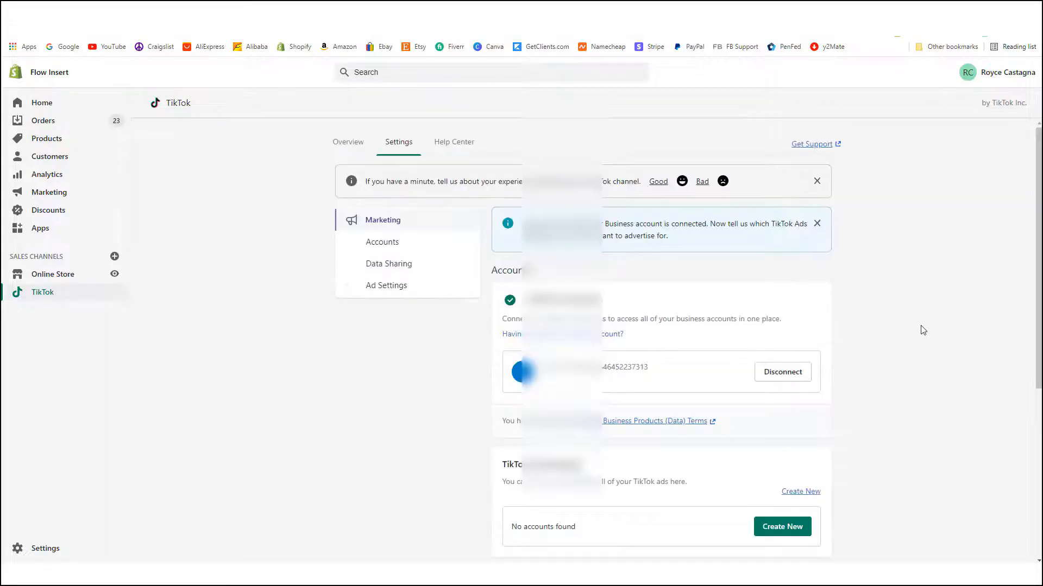
Connect the first listed TikTok Ads Manager account to the Shopify TikTok channel
scroll(703, 239, down, 1)
scroll(724, 307, down, 5)
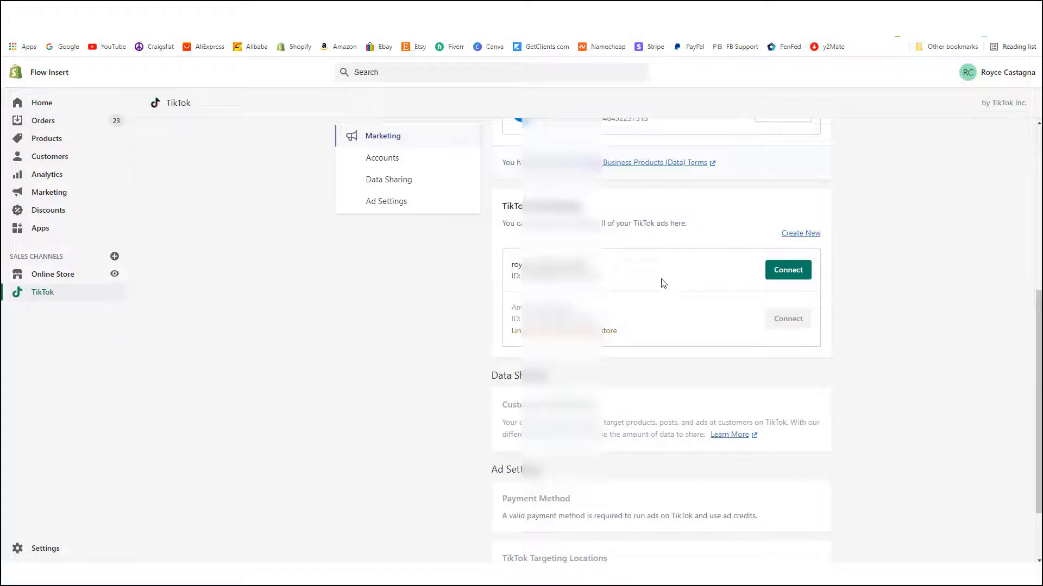
scroll(691, 377, up, 1)
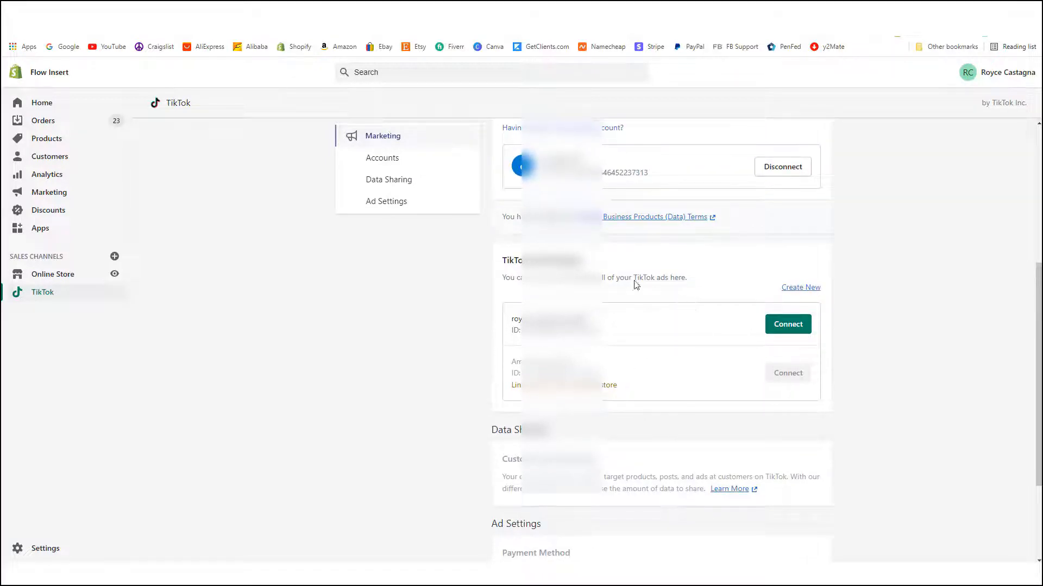
scroll(625, 334, up, 1)
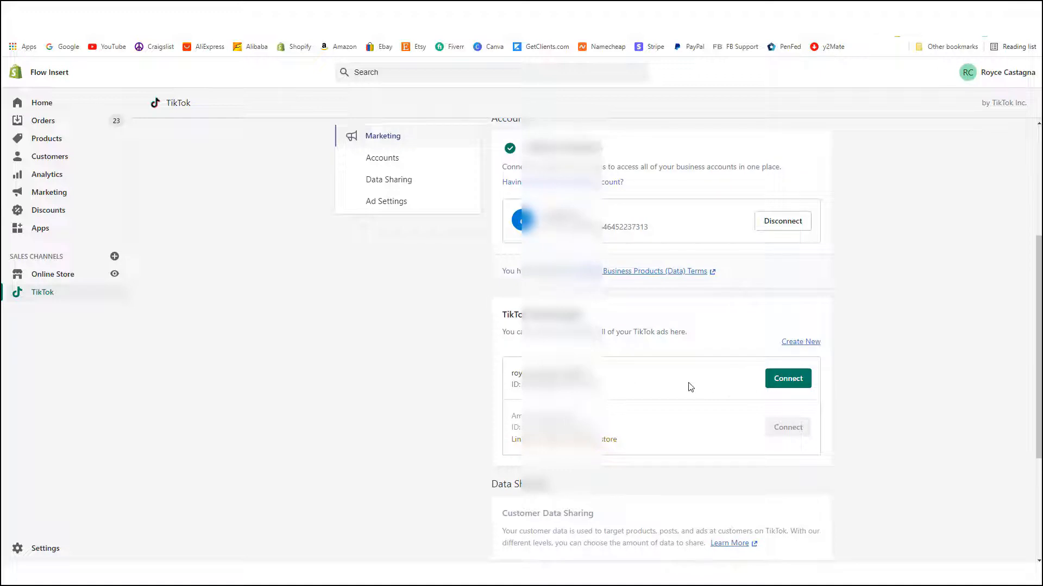
click(789, 379)
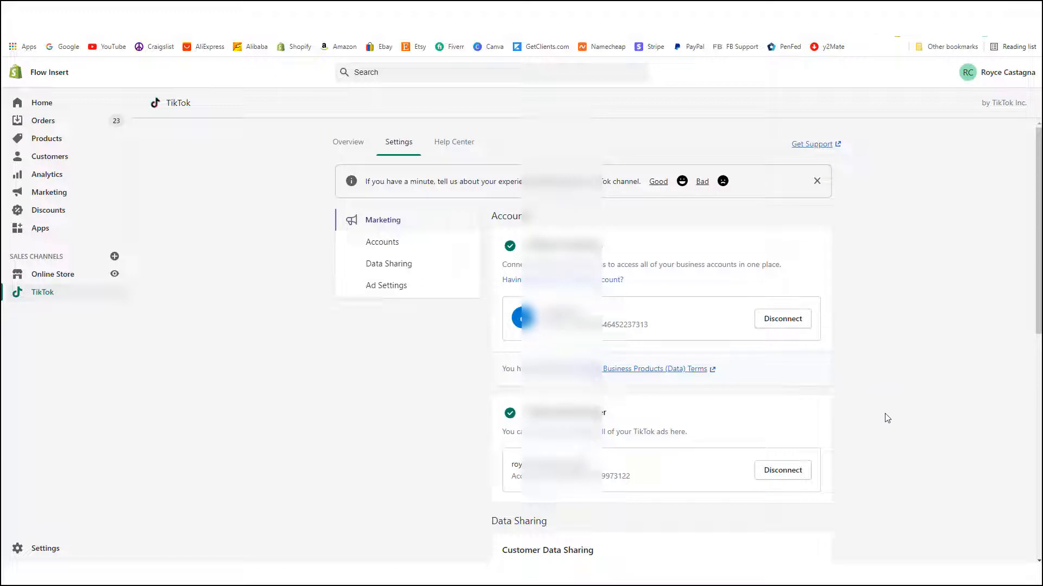
scroll(886, 336, down, 4)
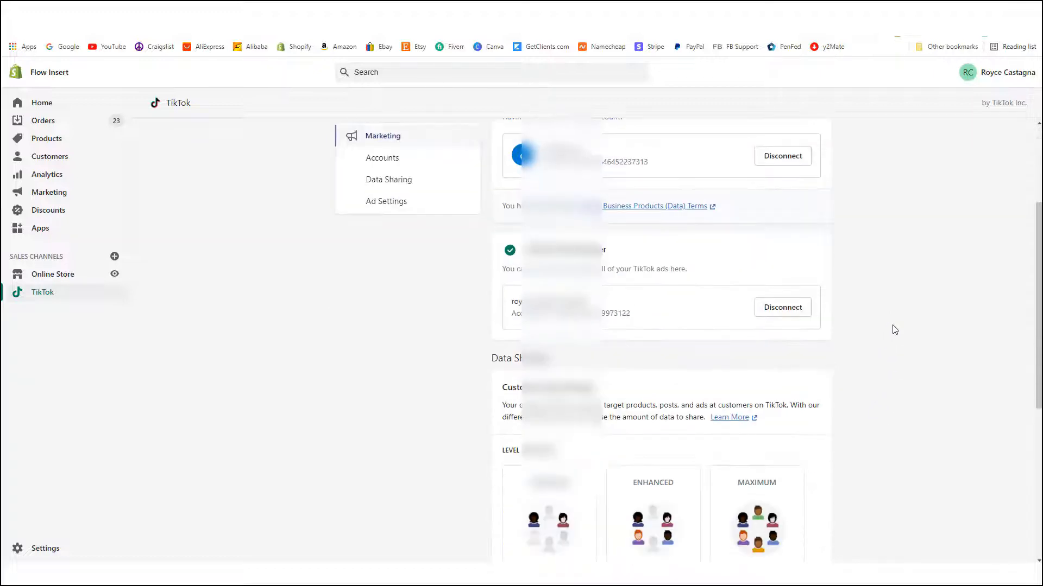
scroll(878, 377, up, 5)
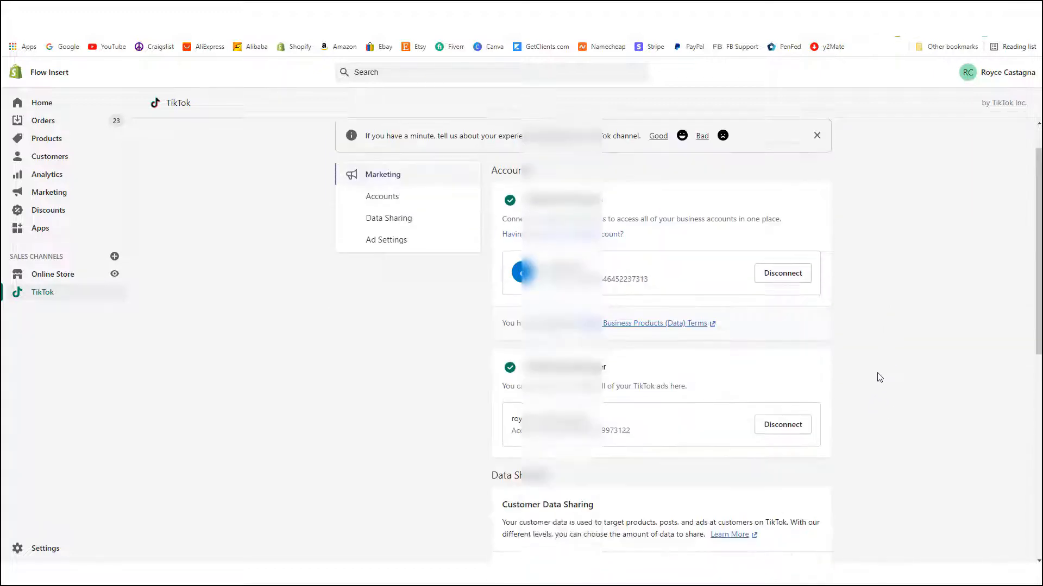
Choose Maximum as the customer data sharing level in the TikTok channel's marketing settings
scroll(890, 321, down, 4)
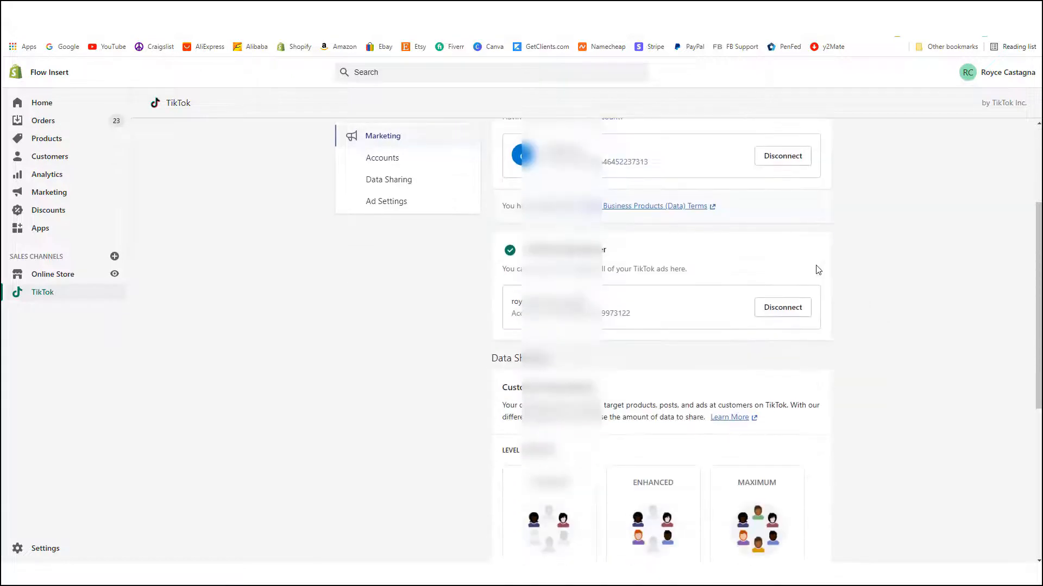
scroll(819, 270, down, 6)
scroll(780, 262, up, 2)
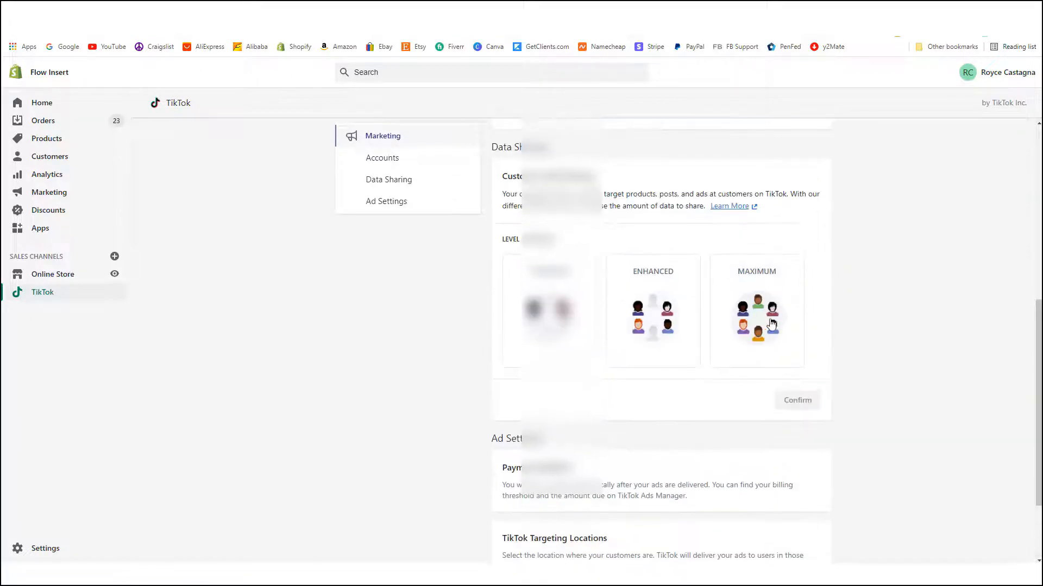
click(773, 326)
scroll(787, 331, up, 1)
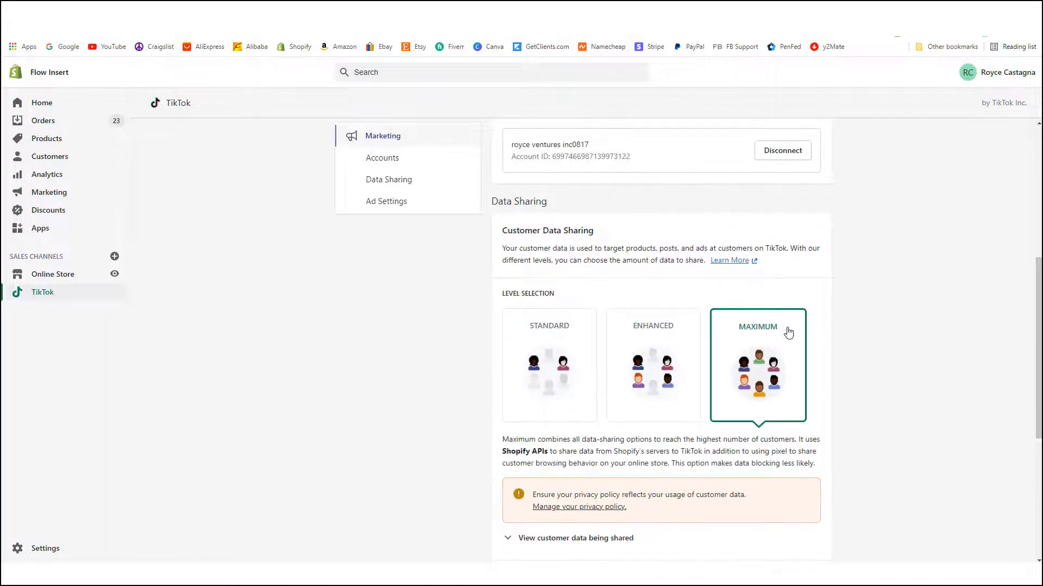
Connect the pixel named "new pixel" to the store and confirm the customer data sharing settings
scroll(787, 334, down, 3)
scroll(801, 432, down, 1)
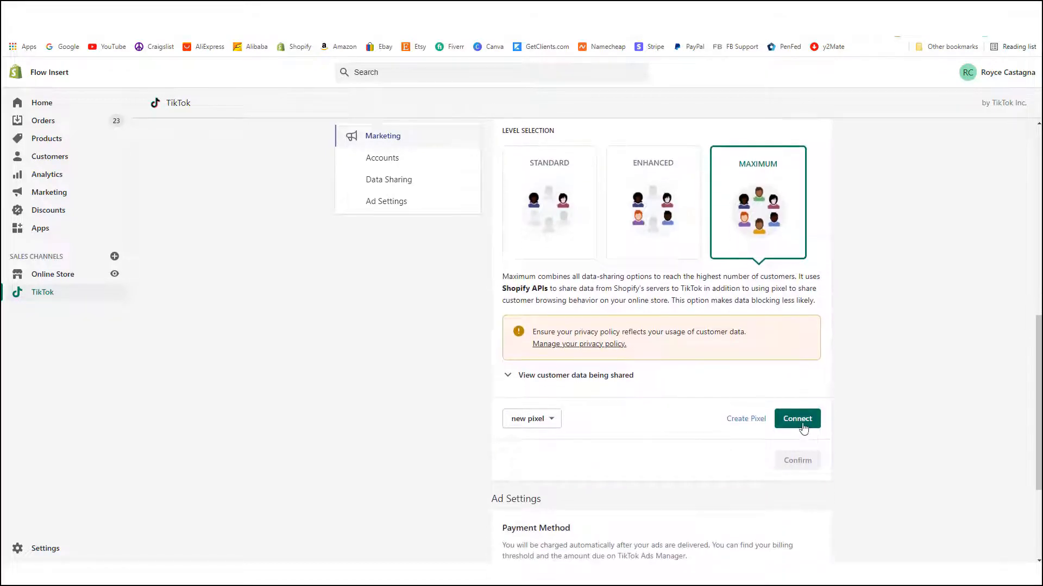
click(800, 424)
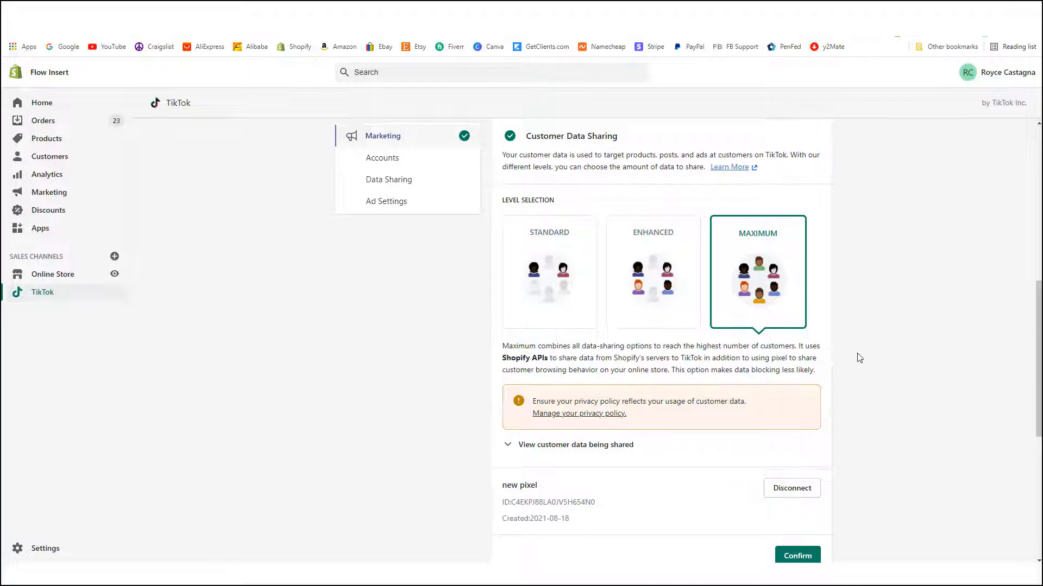
scroll(866, 337, down, 2)
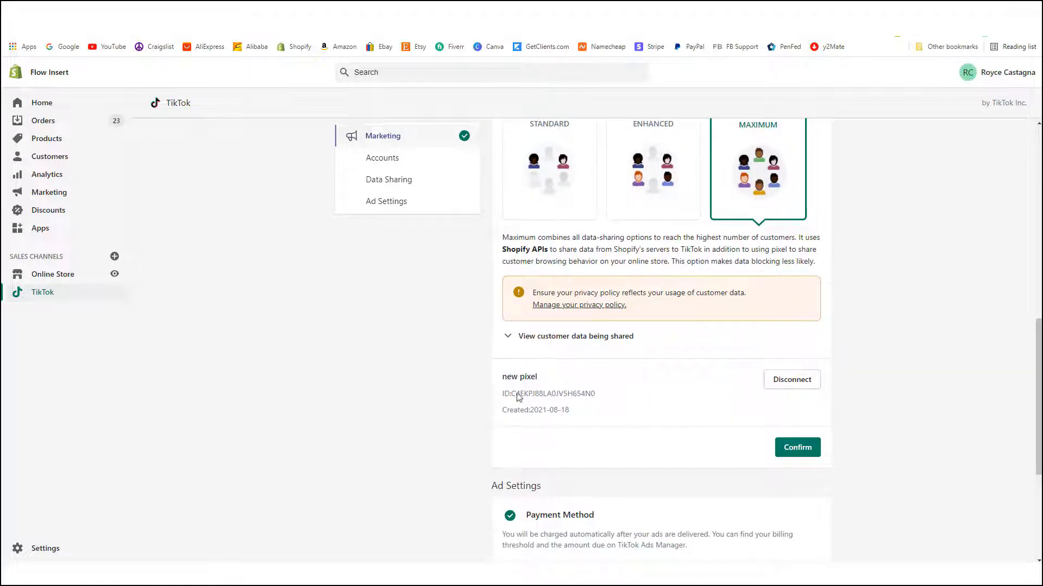
scroll(742, 414, down, 1)
click(798, 397)
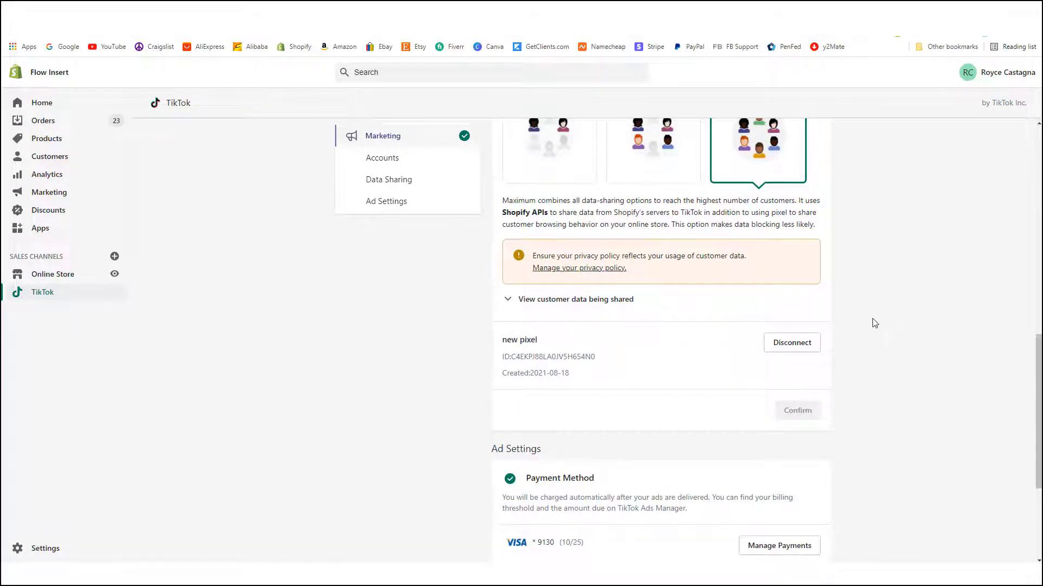
Review the accounts, data sharing and ad settings, and confirm United States as the TikTok targeting location
scroll(874, 323, down, 3)
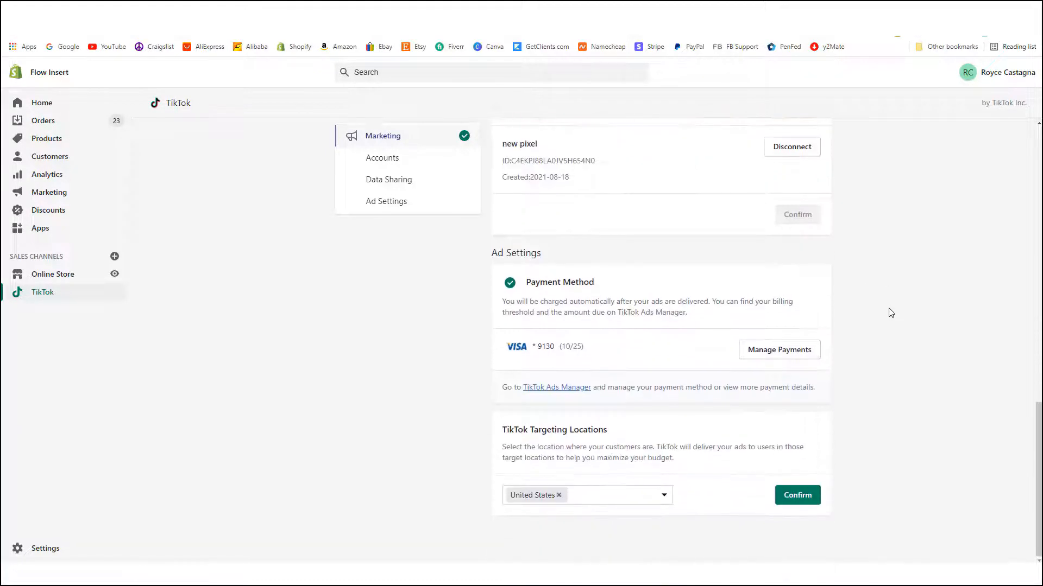
scroll(826, 477, up, 5)
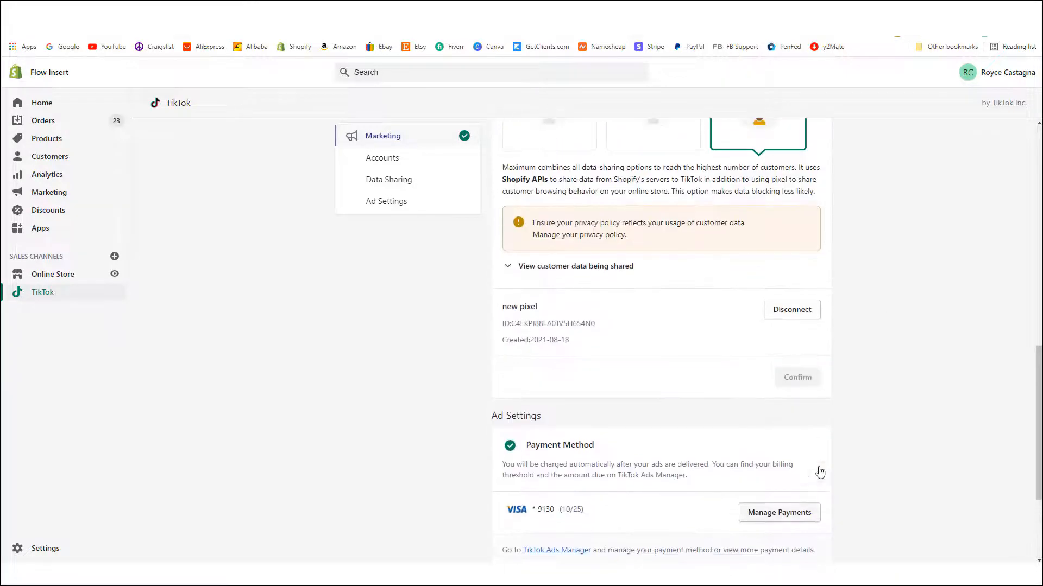
scroll(823, 449, up, 10)
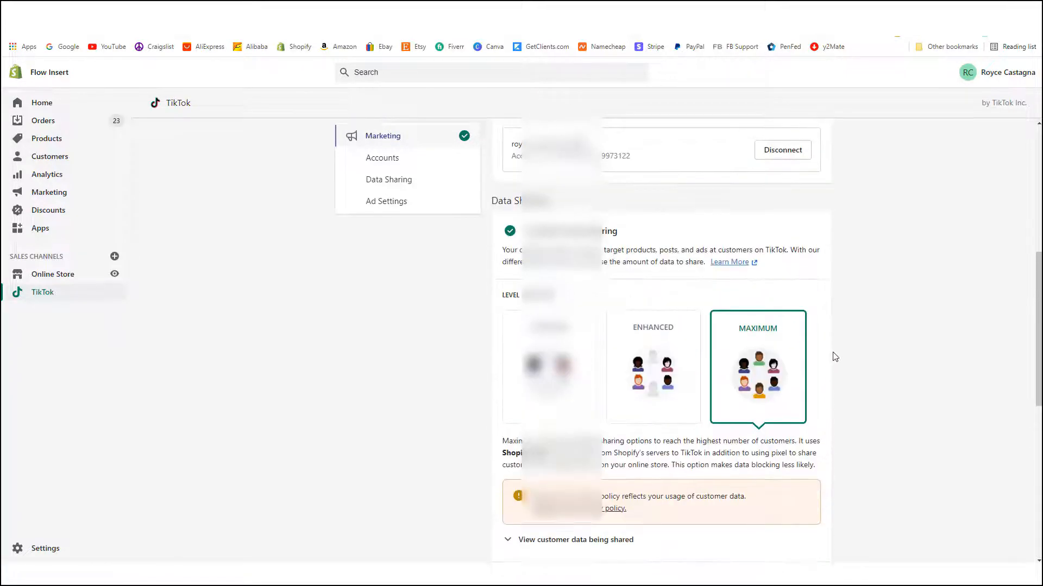
scroll(830, 357, up, 2)
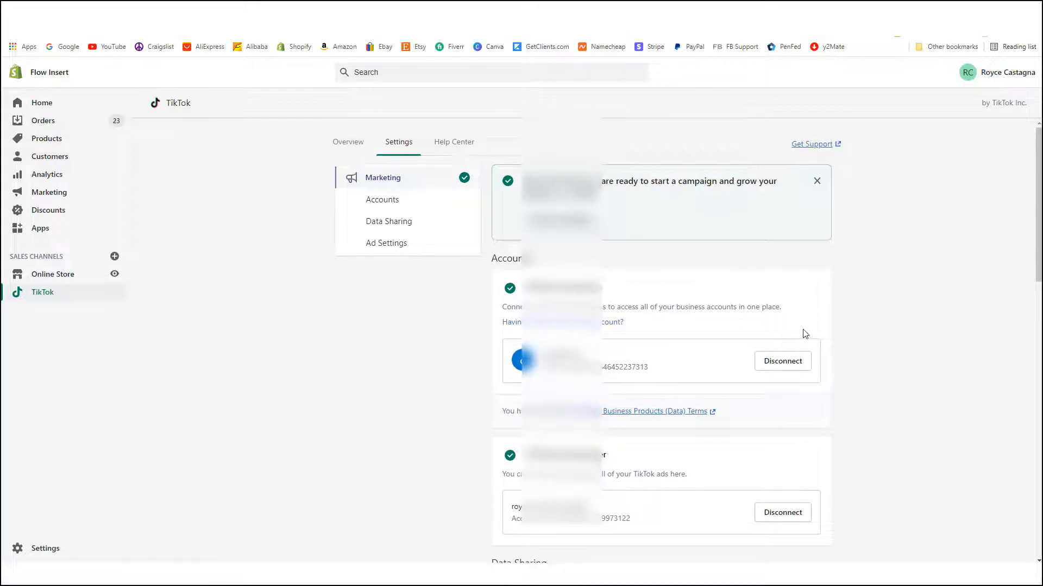
click(395, 203)
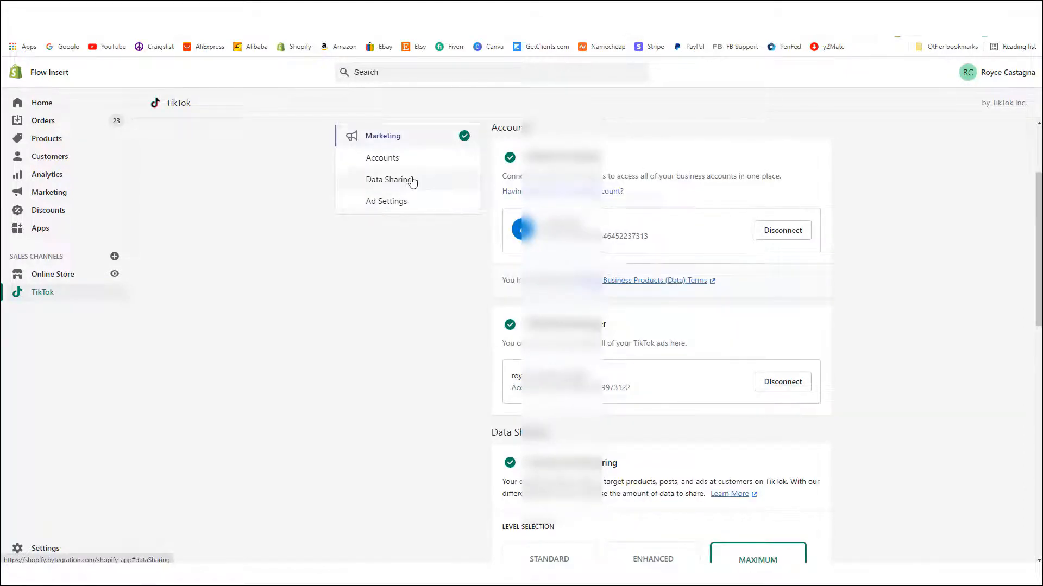
click(411, 179)
click(411, 204)
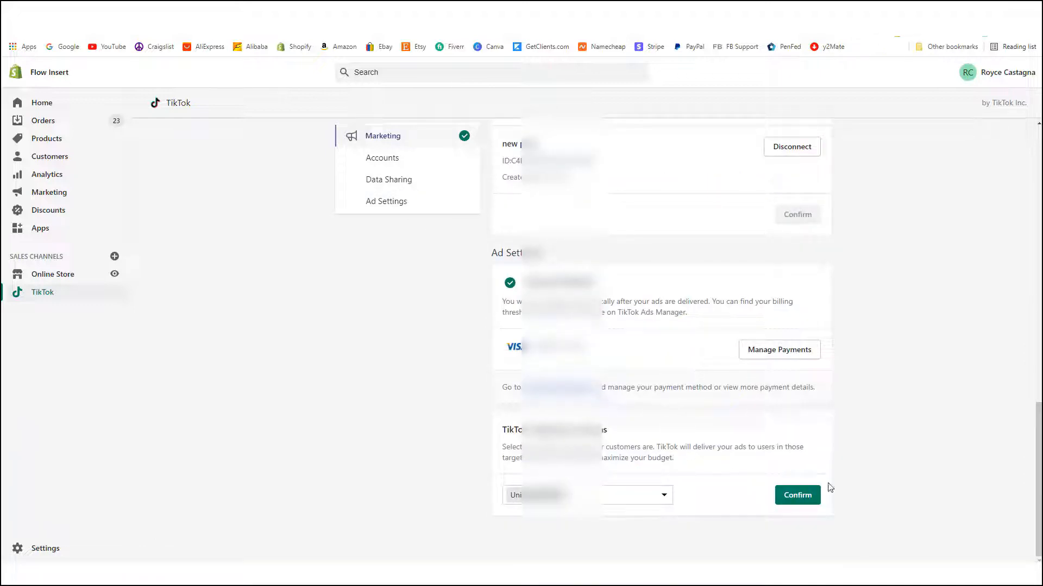
click(798, 494)
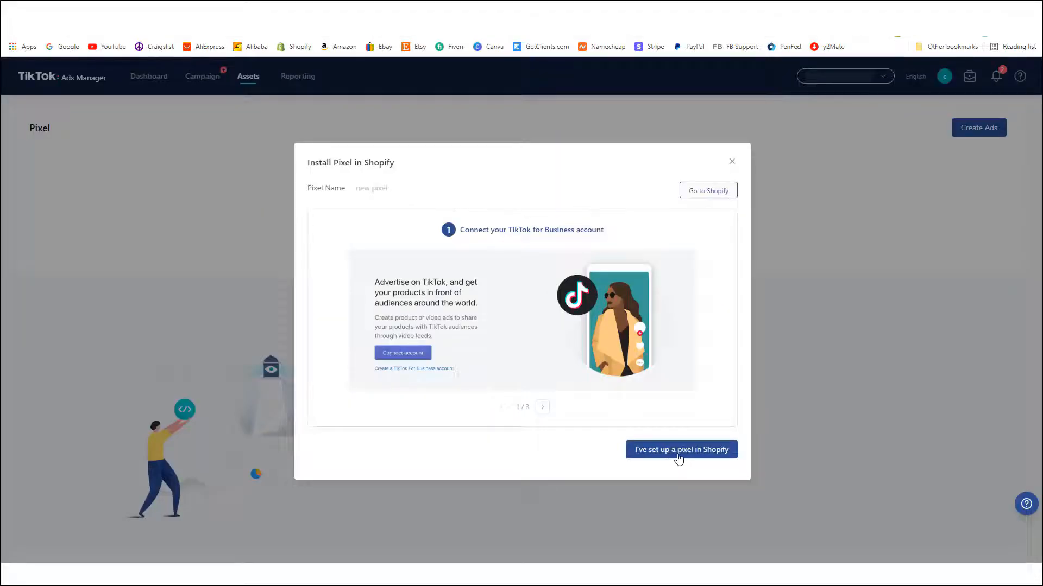
Switch to TikTok Ads Manager, declare the pixel set up in Shopify, and view the instructions for checking the pixel code installation
click(686, 450)
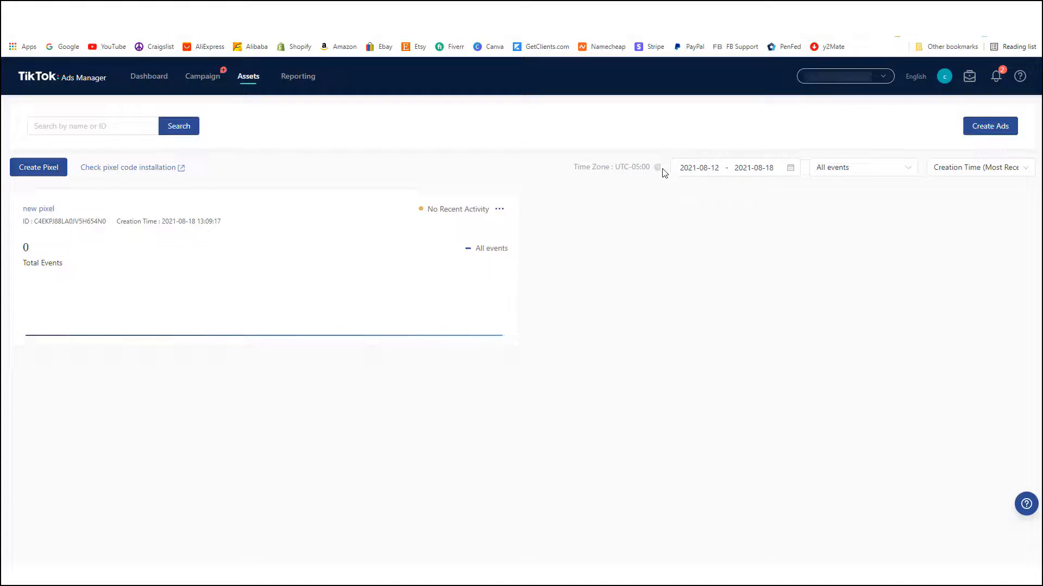
click(144, 171)
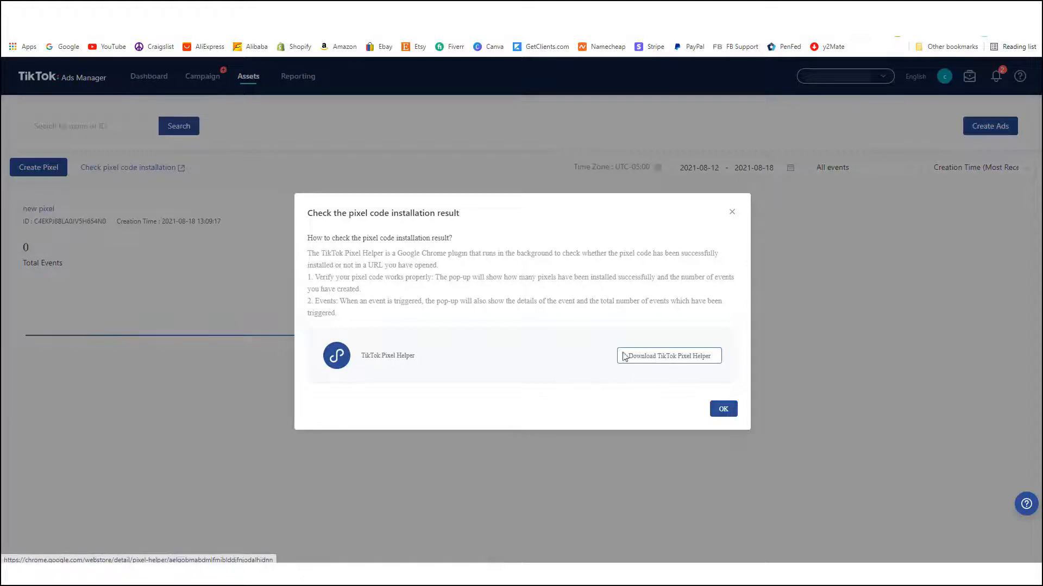
drag(658, 359, 633, 367)
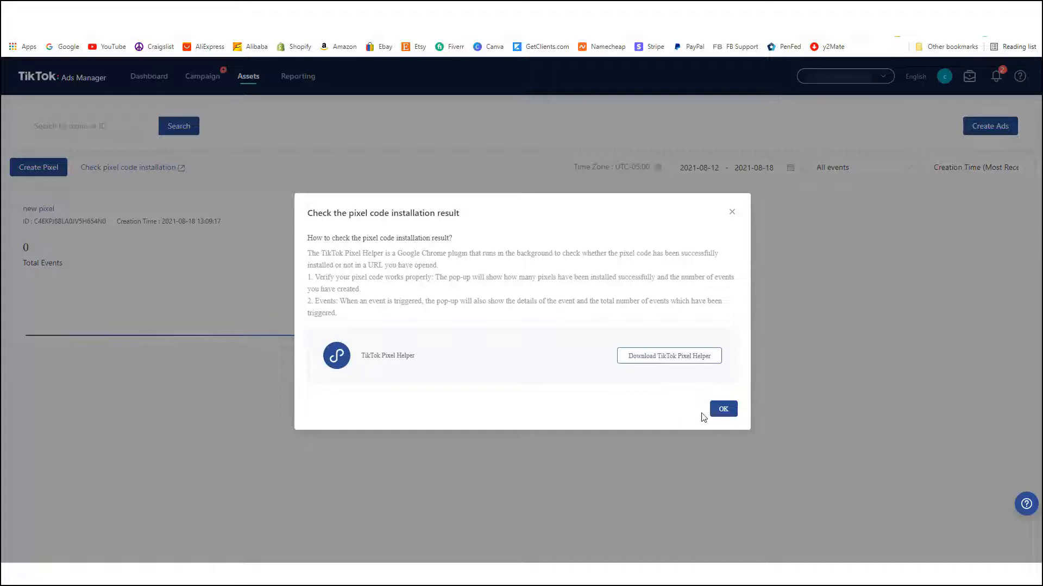
click(725, 411)
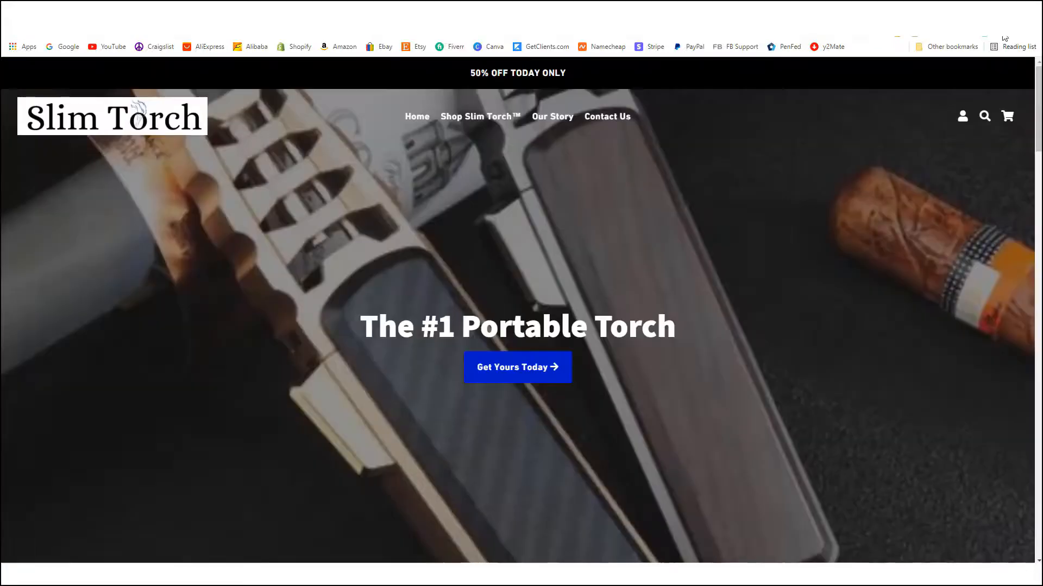
Check the Slim Torch storefront for its installed pixel with the TikTok Pixel Helper extension, and return to TikTok Ads Manager
click(1003, 38)
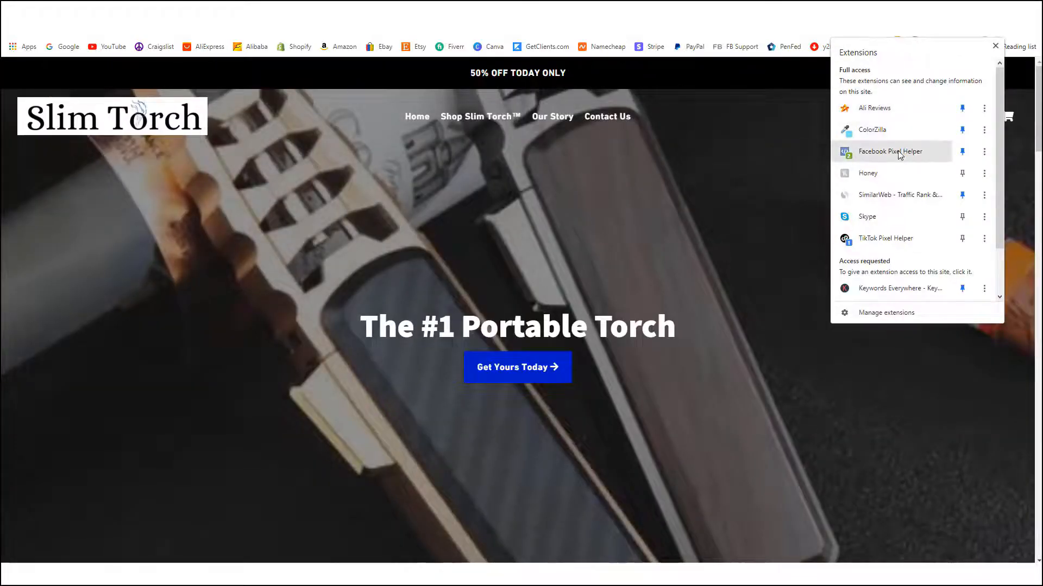
click(904, 242)
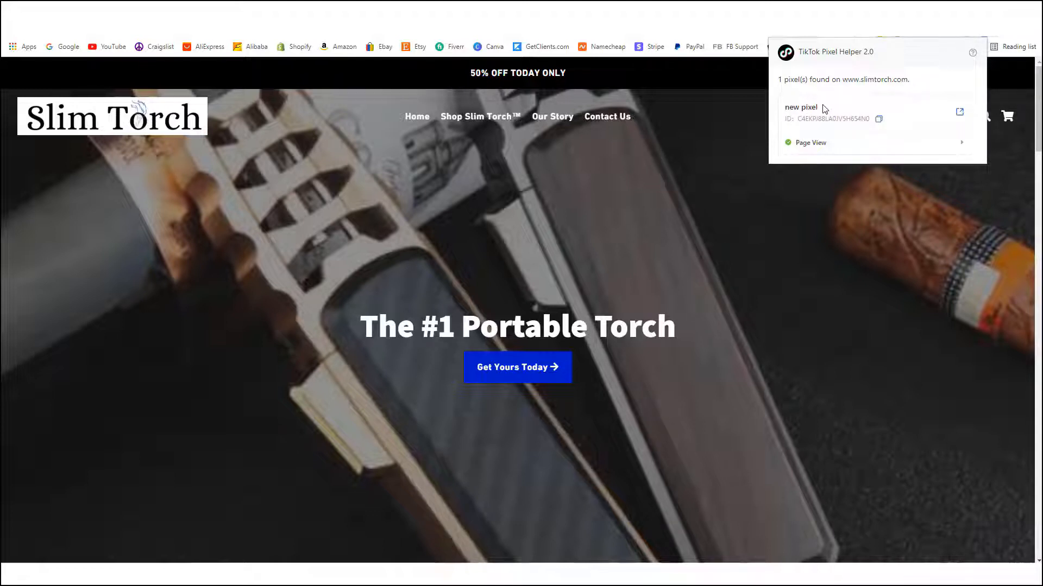
drag(824, 109, 785, 106)
click(432, 10)
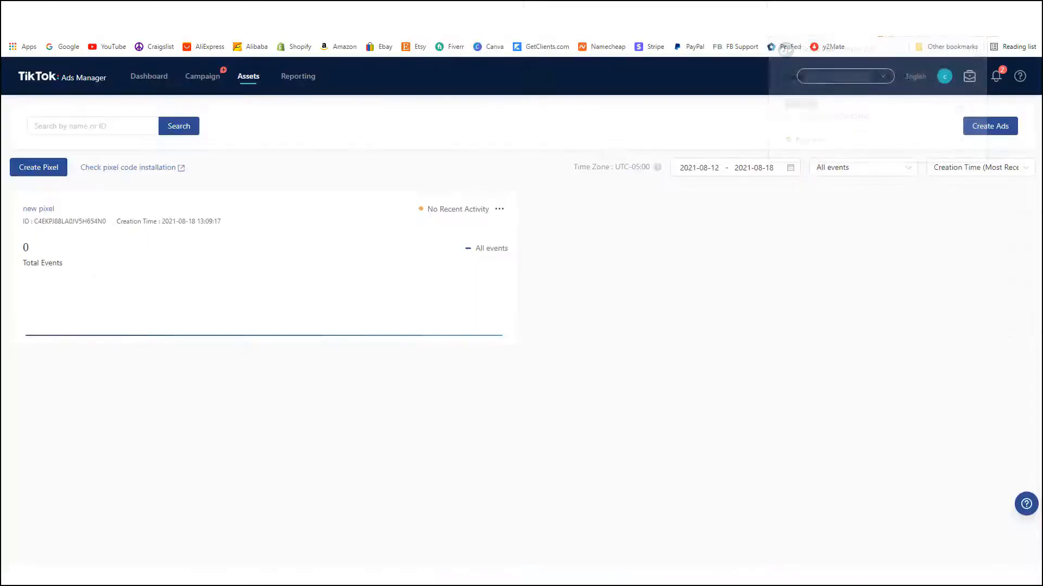
Open the free 1-on-1 consultation form from the campaign page and select Conversions as the advertising objective
click(53, 37)
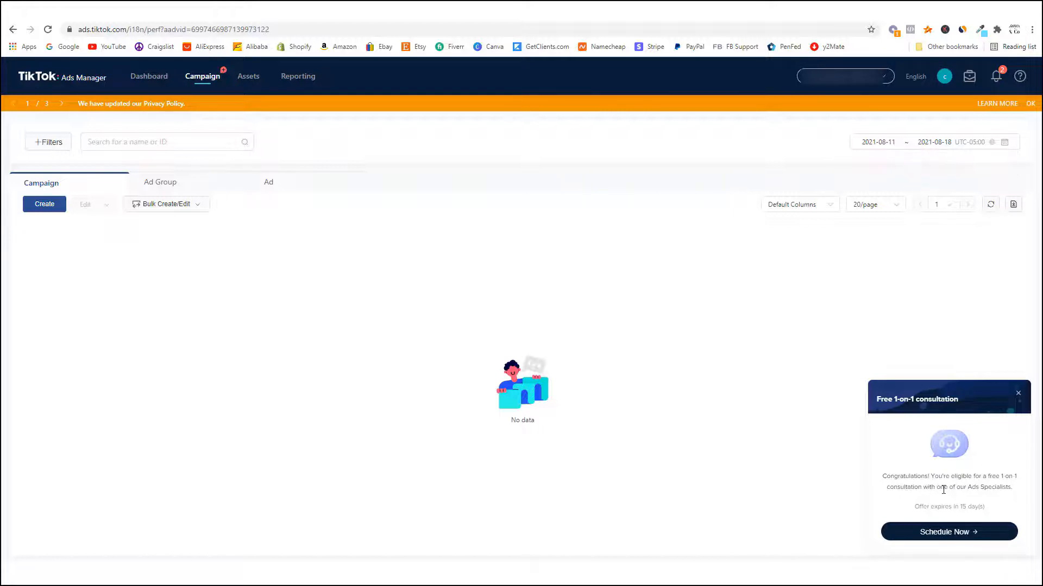
click(955, 531)
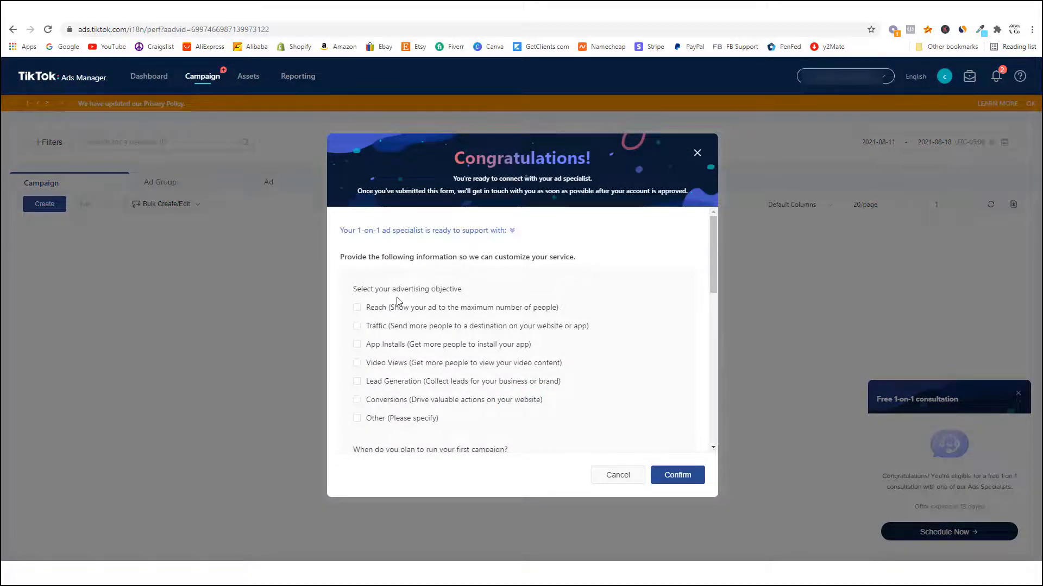
click(357, 401)
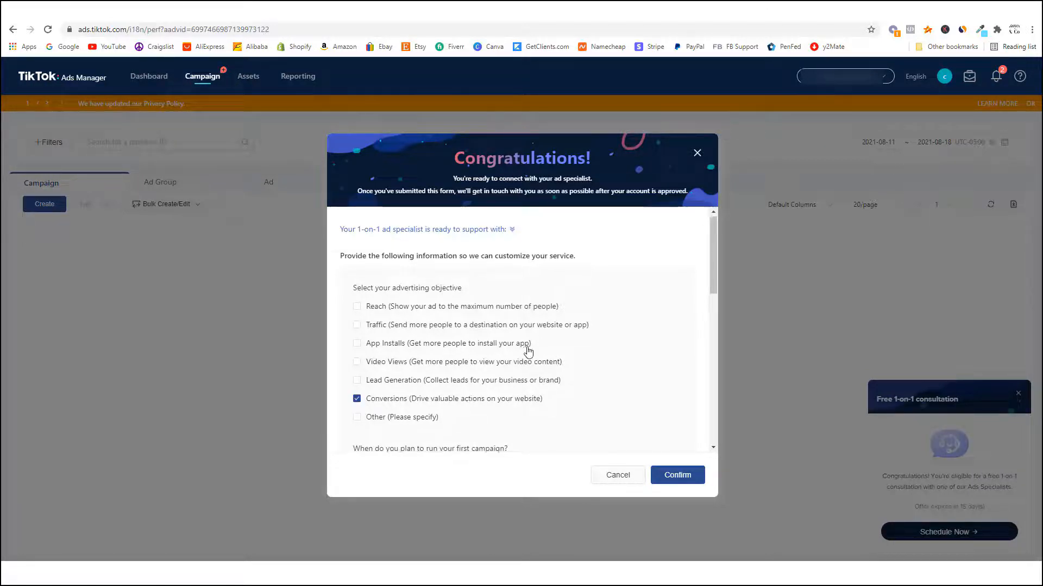
Set the first campaign's planned start to Within 1 week and the monthly budget to 201-500 USD
scroll(526, 326, down, 2)
scroll(525, 341, down, 1)
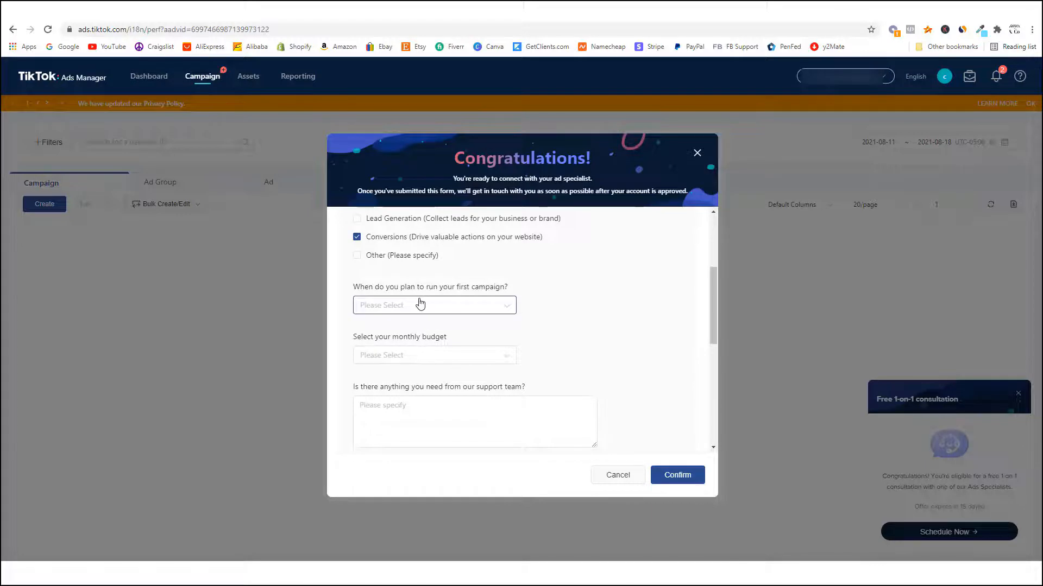
click(438, 312)
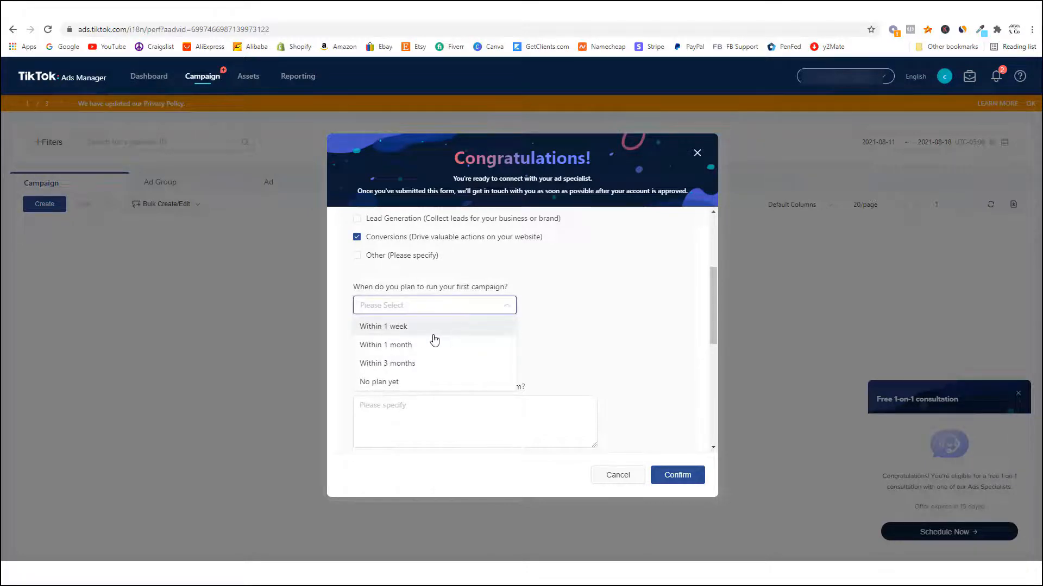
click(426, 333)
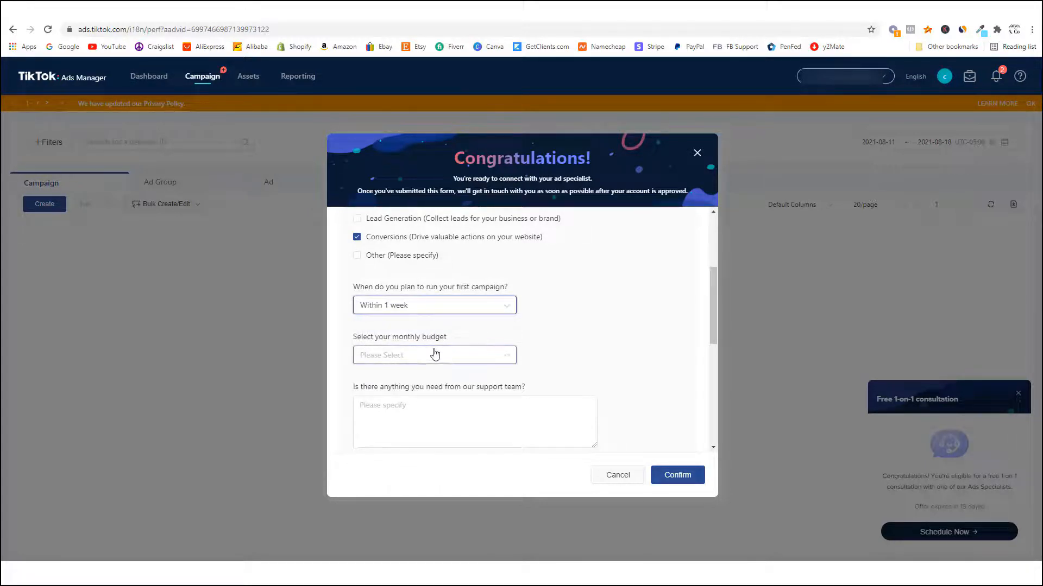
click(494, 356)
click(433, 355)
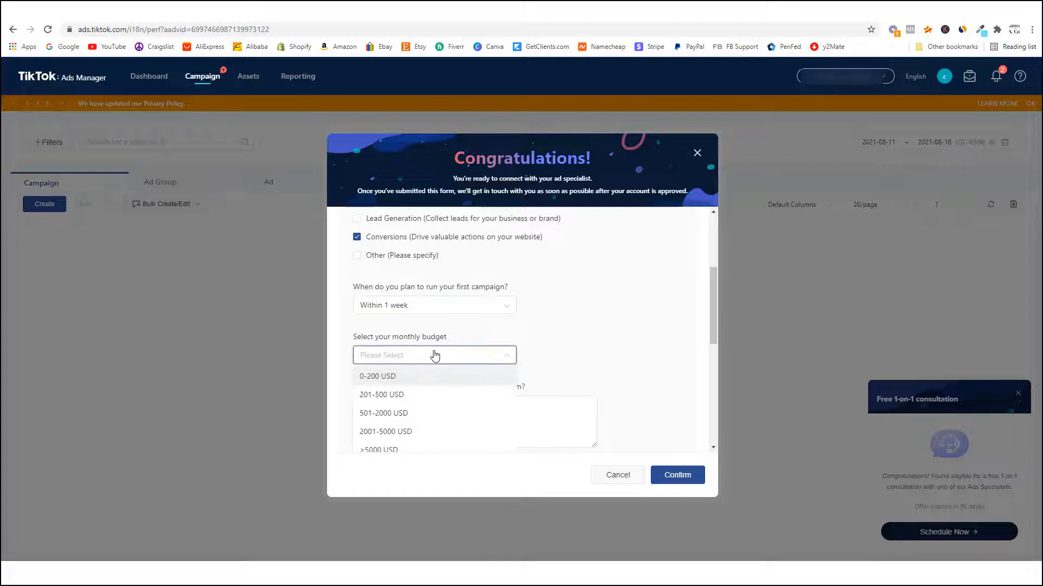
scroll(423, 415, down, 1)
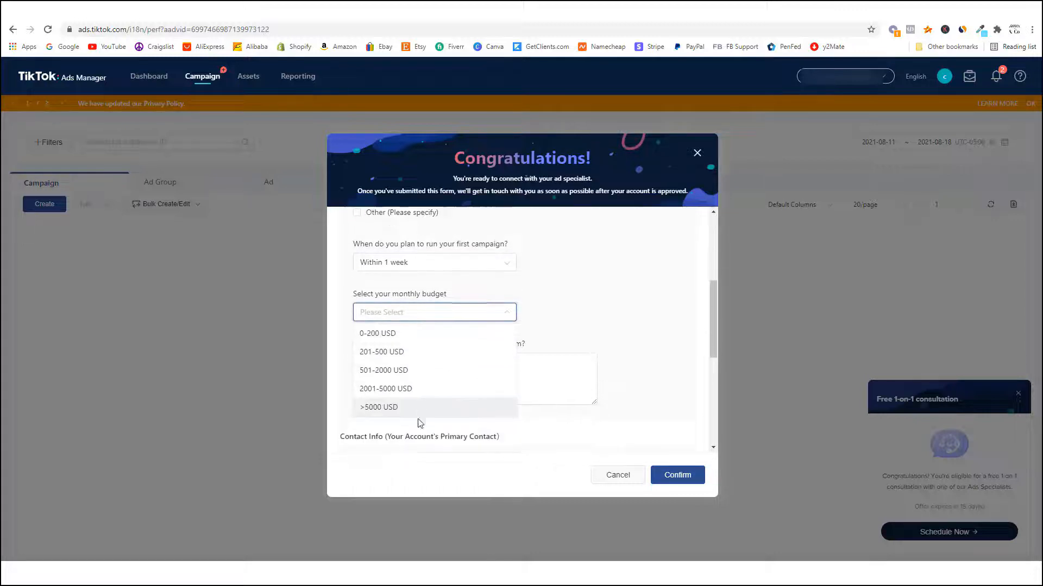
scroll(396, 372, up, 1)
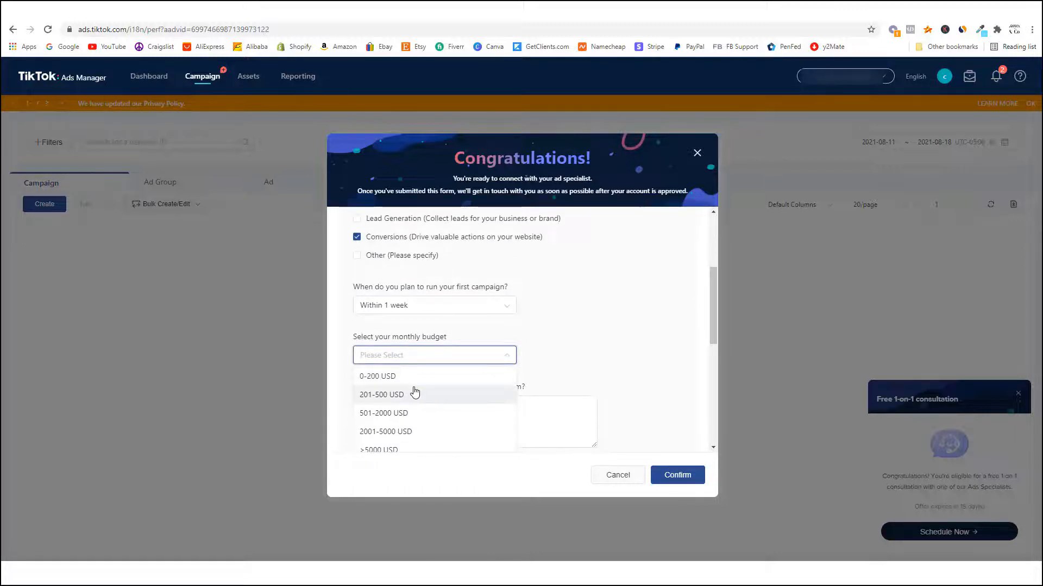
click(412, 395)
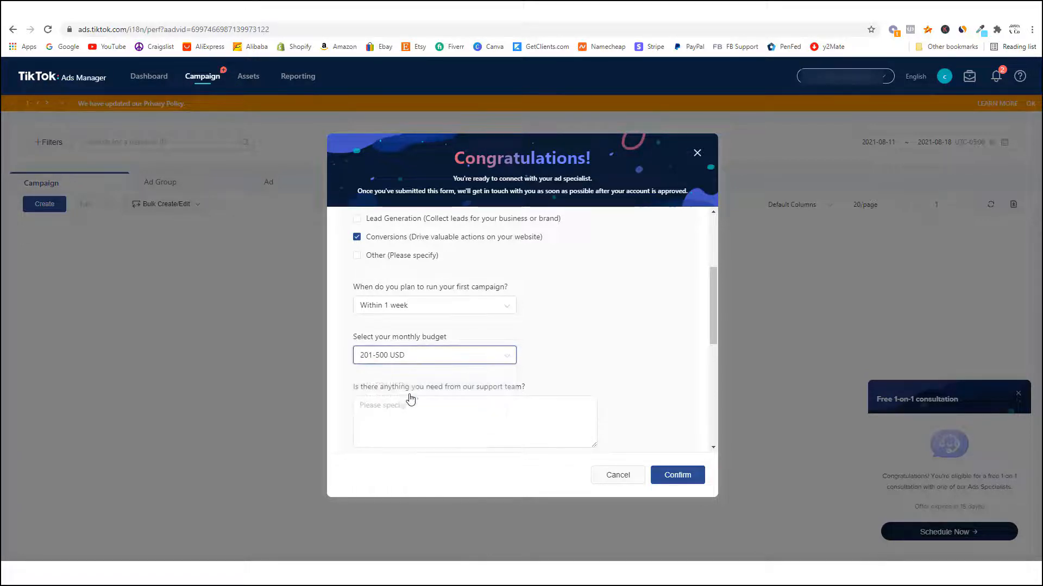
Review the support request, contact information and convenient contact time fields of the consultation form, and close it without submitting
scroll(584, 354, down, 1)
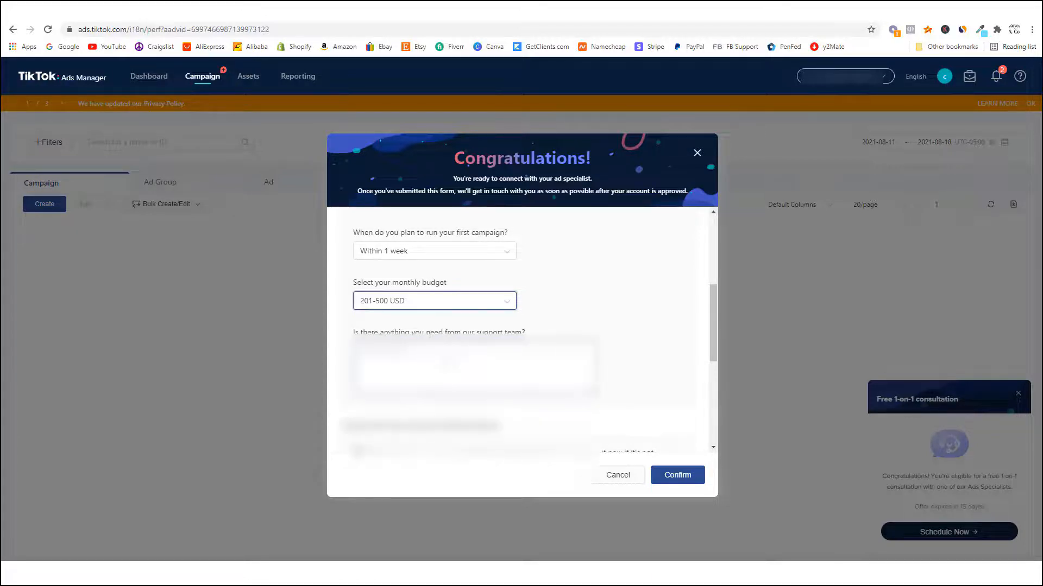
scroll(442, 270, down, 2)
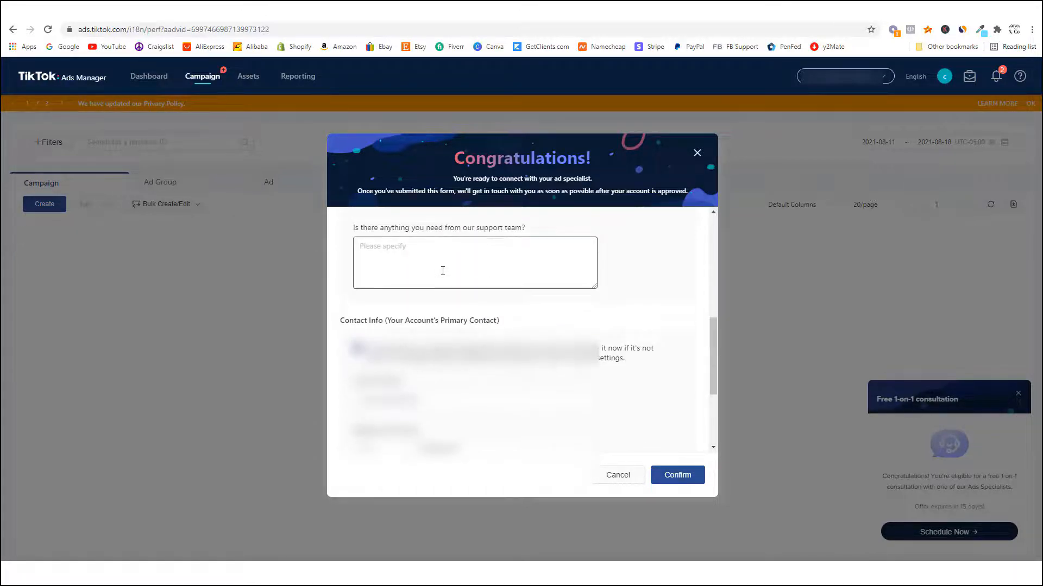
scroll(442, 270, up, 1)
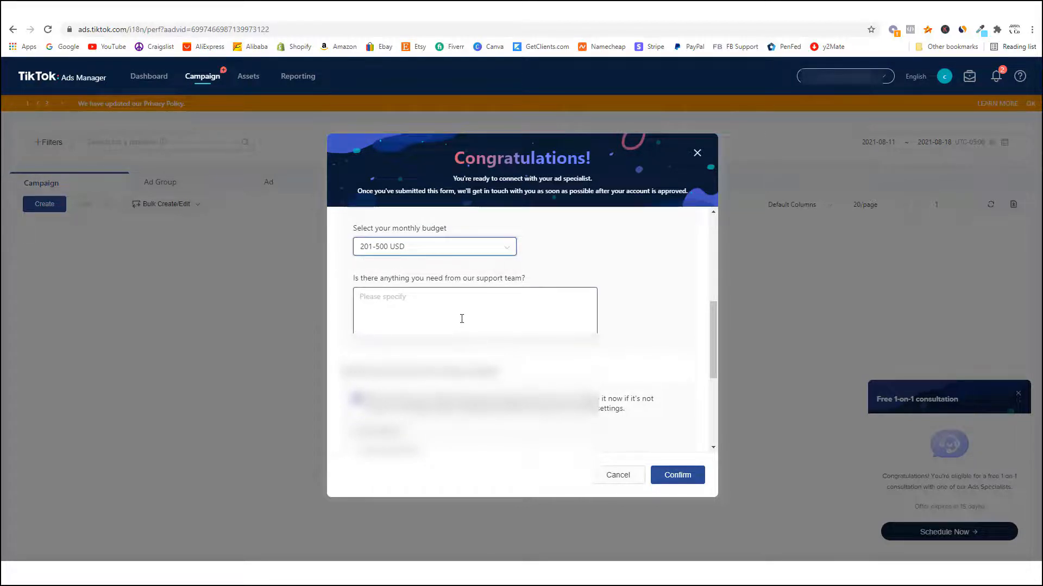
click(445, 314)
scroll(447, 308, down, 2)
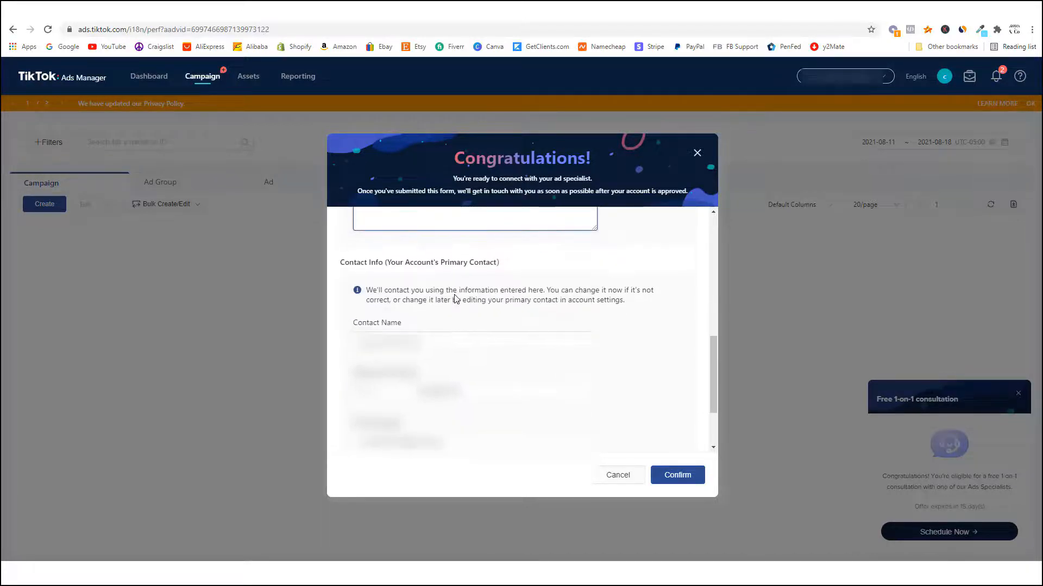
scroll(455, 299, down, 3)
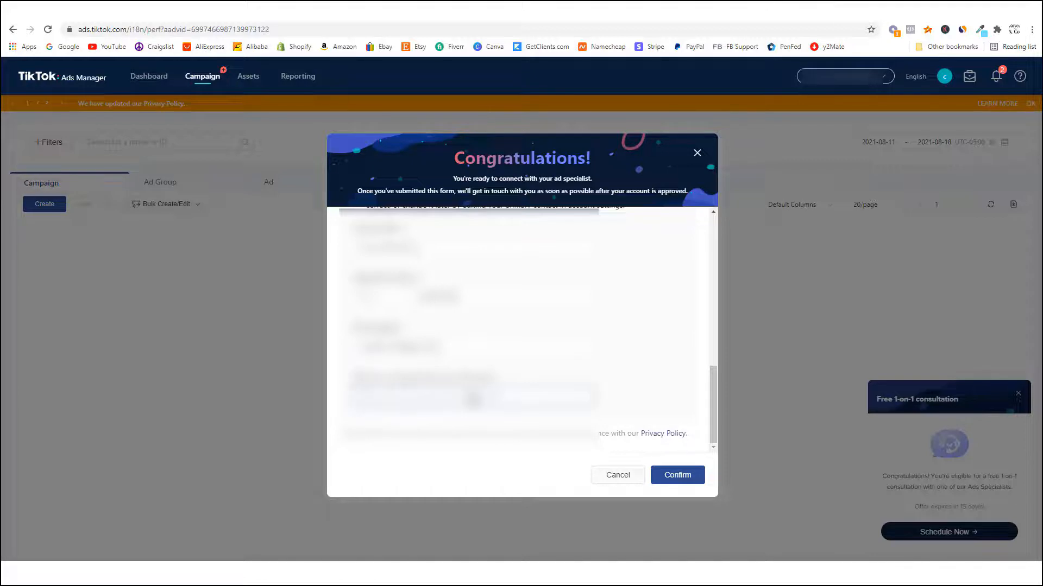
click(474, 399)
scroll(472, 405, down, 1)
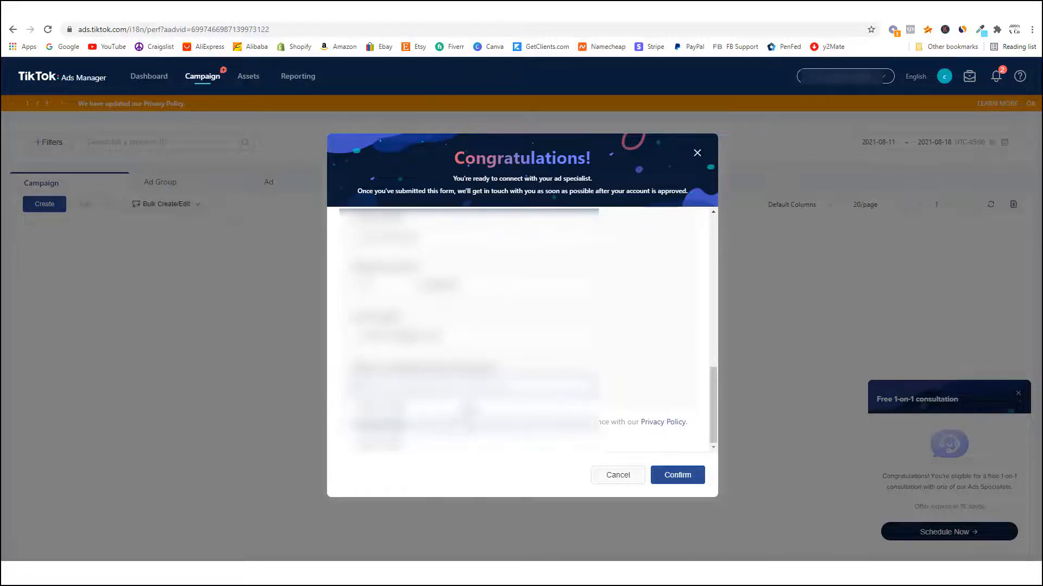
click(635, 347)
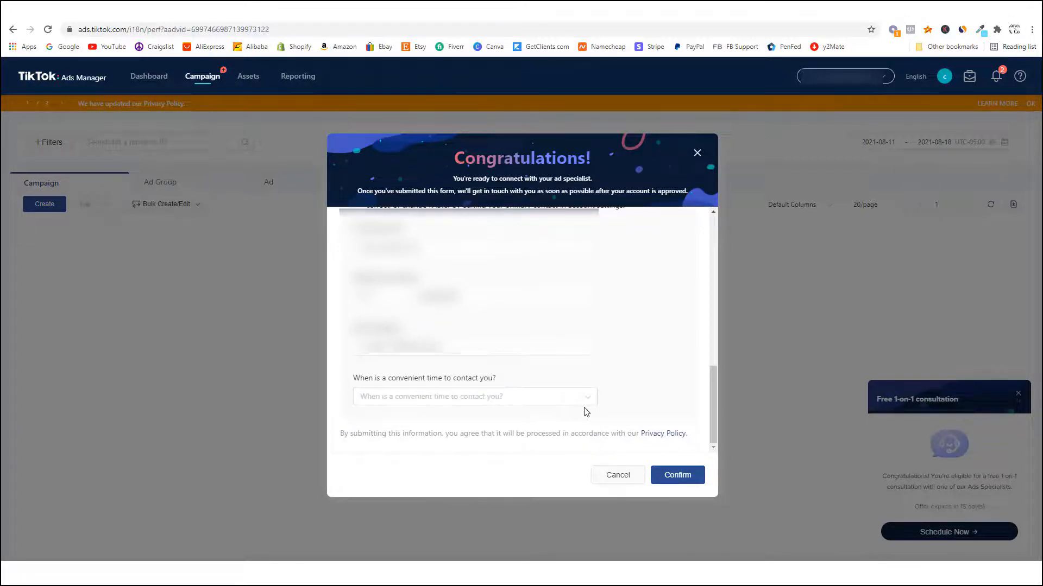
click(698, 155)
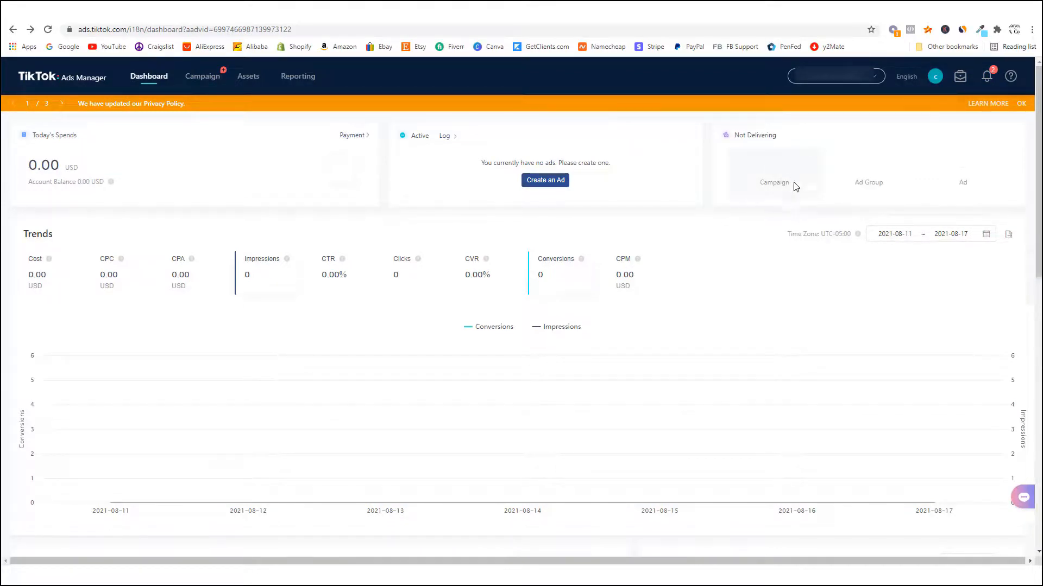
Open the account's payment settings and start adding the information required for a payment method
click(935, 79)
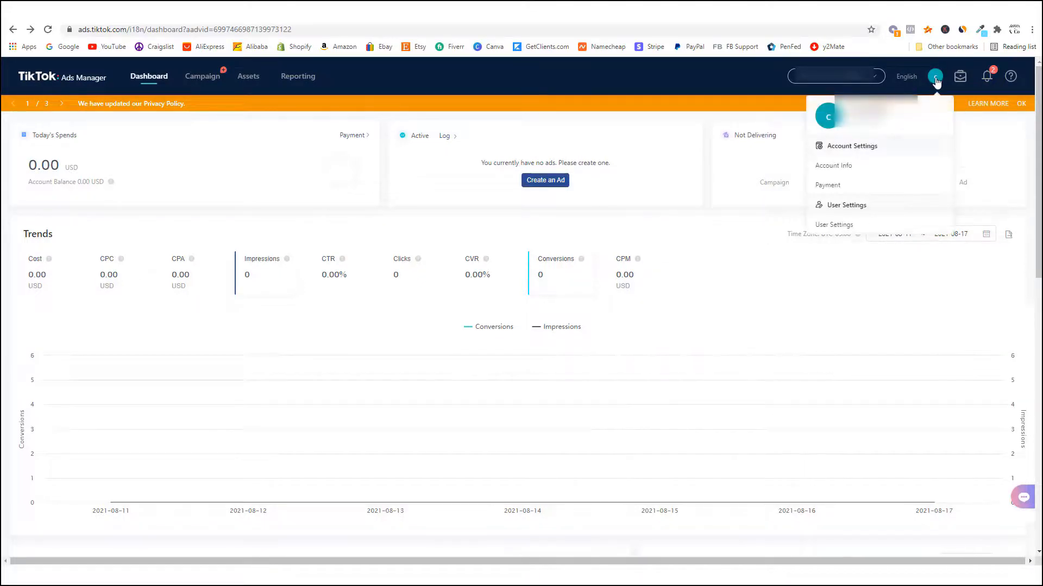
click(845, 189)
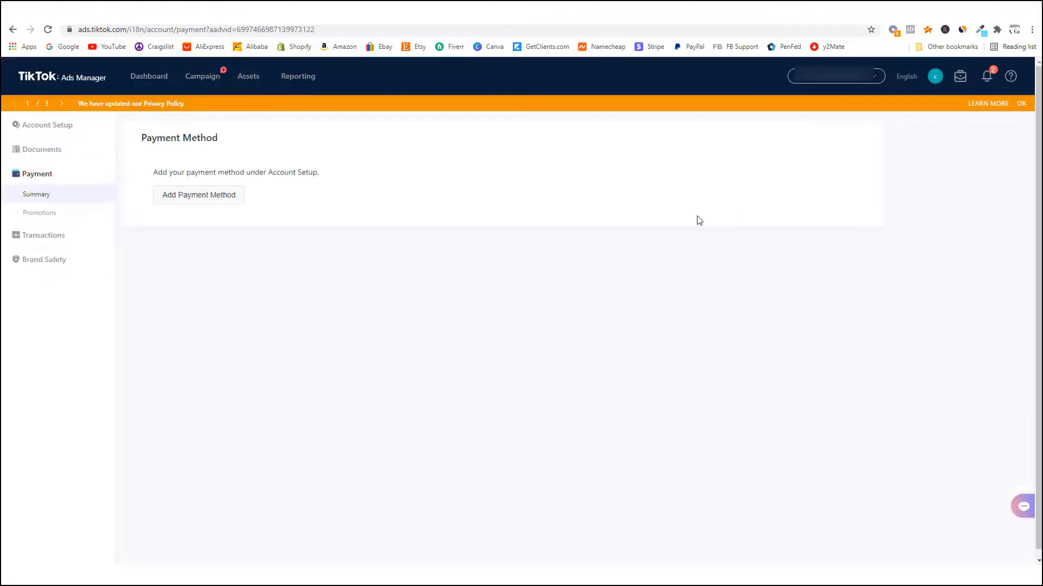
click(224, 197)
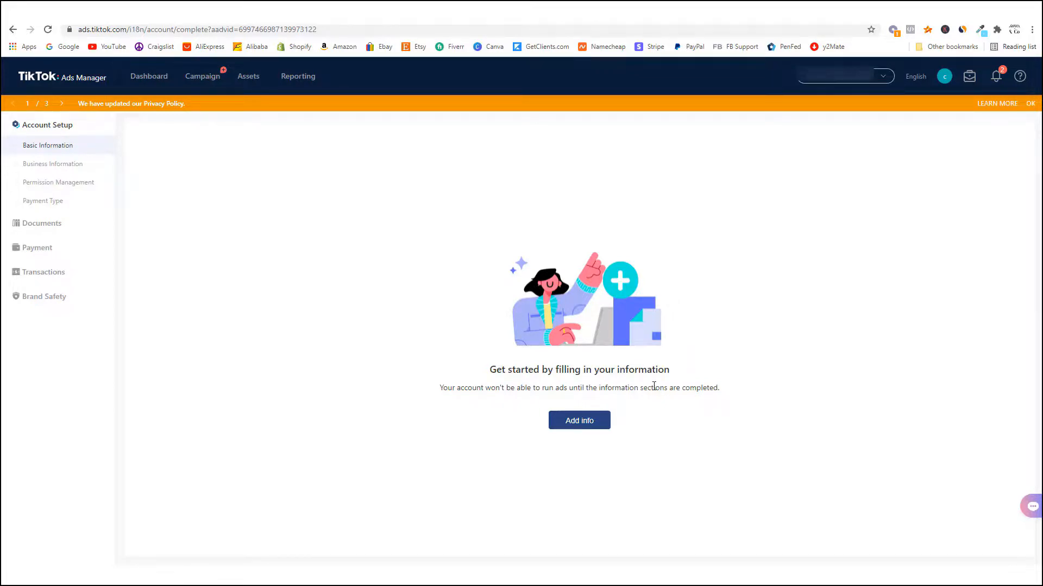
click(579, 423)
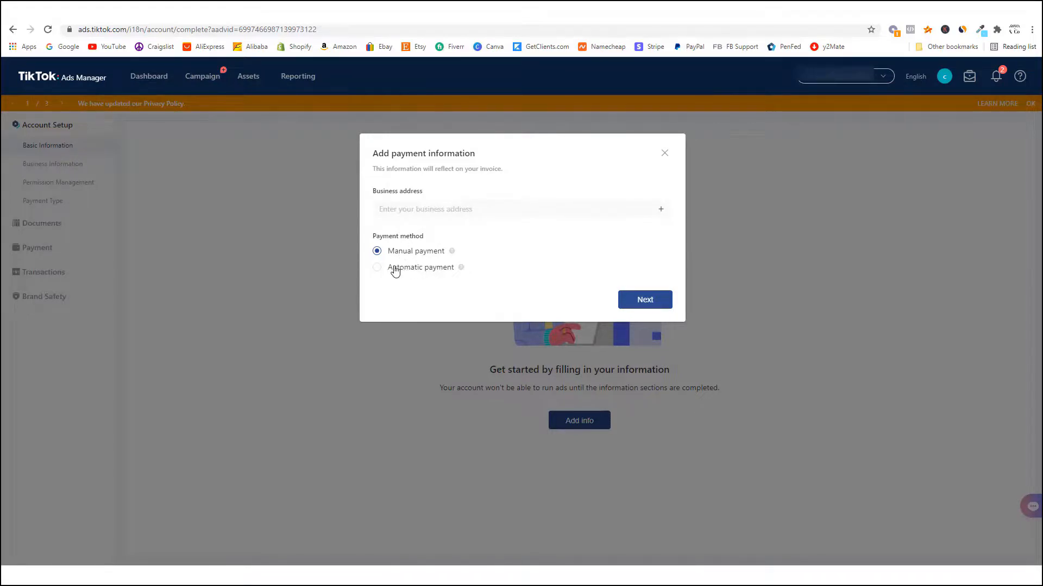
Choose Automatic payment, fill in the state and city of the business address, and submit the payment information
click(378, 268)
mouse_move(459, 270)
click(492, 211)
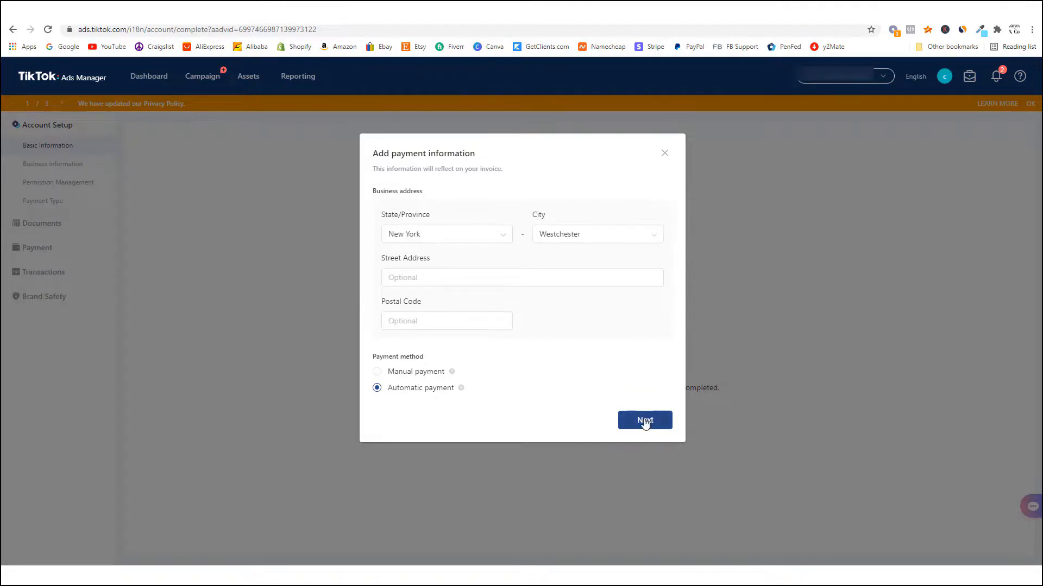
click(645, 423)
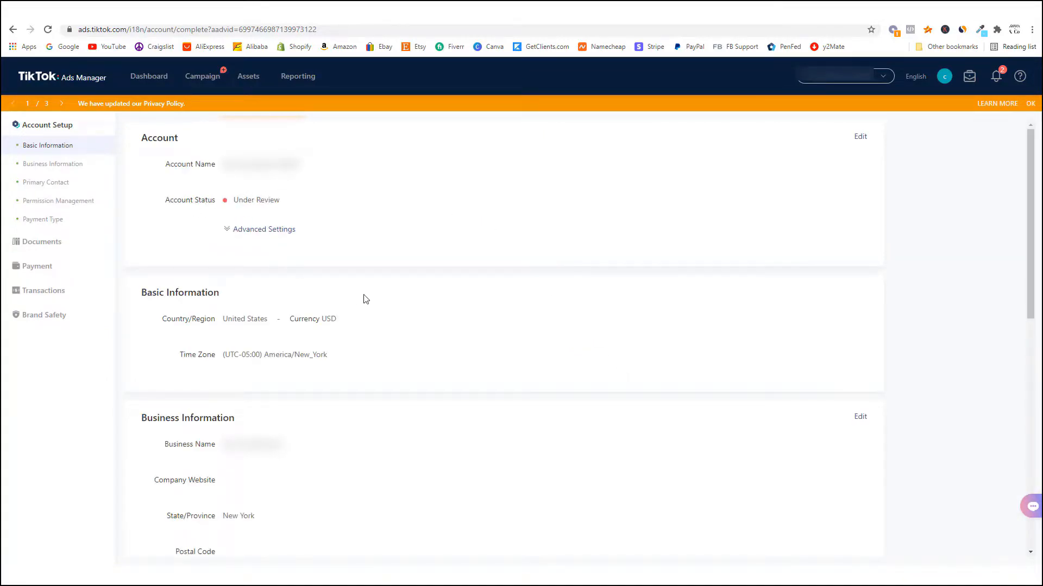
Add a credit or debit card in the payment summary, entering its card number, expiry date, security code, cardholder name and billing address
click(37, 266)
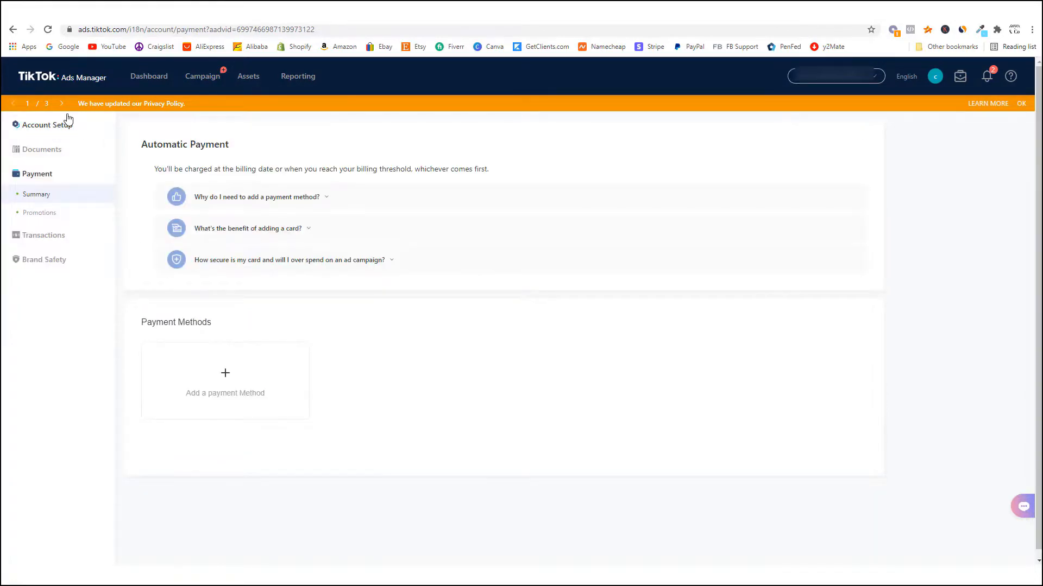
click(38, 174)
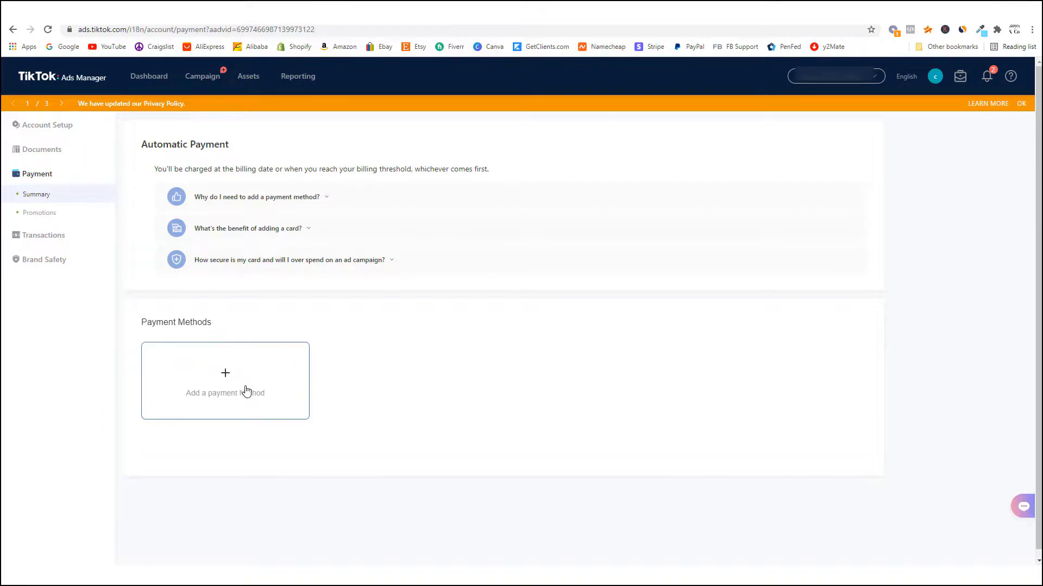
click(245, 383)
scroll(432, 264, down, 1)
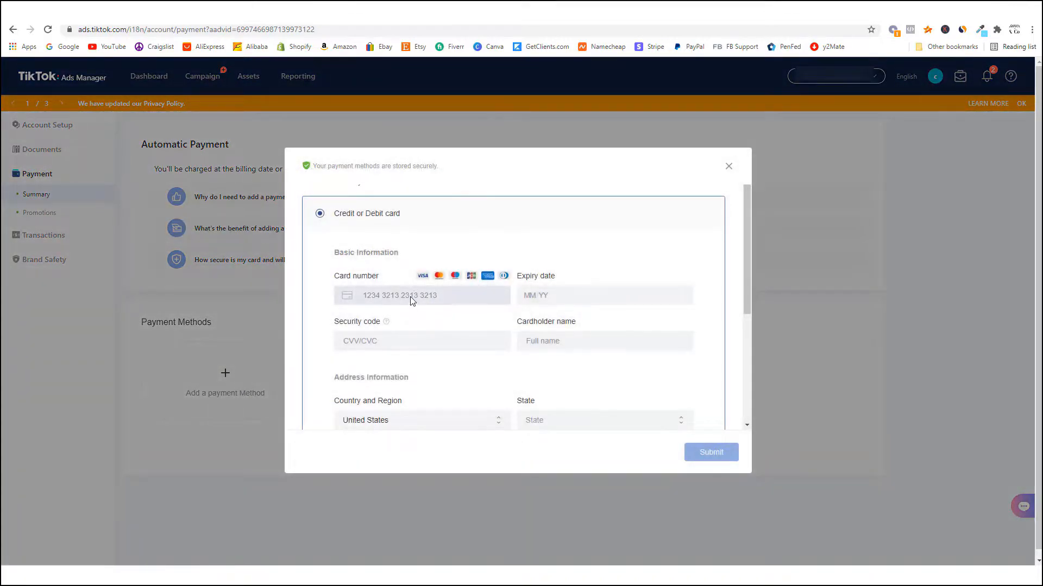
scroll(432, 283, up, 1)
scroll(424, 226, down, 4)
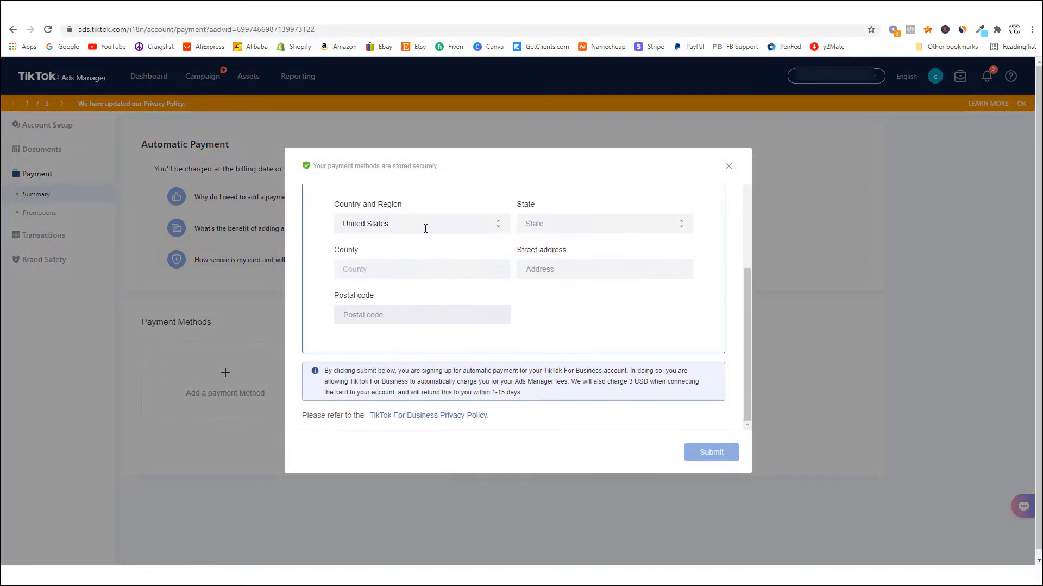
scroll(438, 268, up, 4)
scroll(432, 259, down, 2)
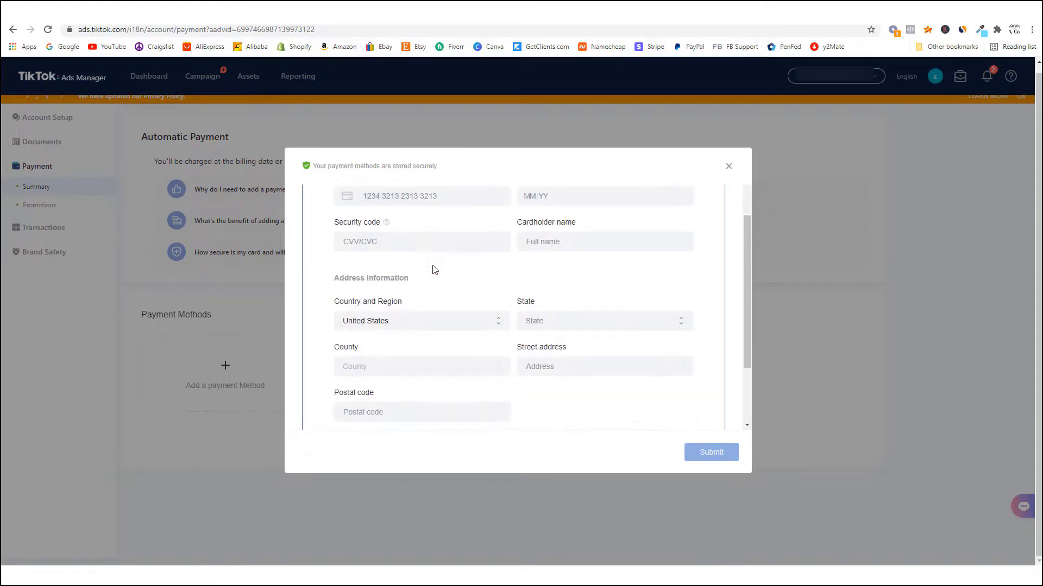
scroll(437, 267, up, 1)
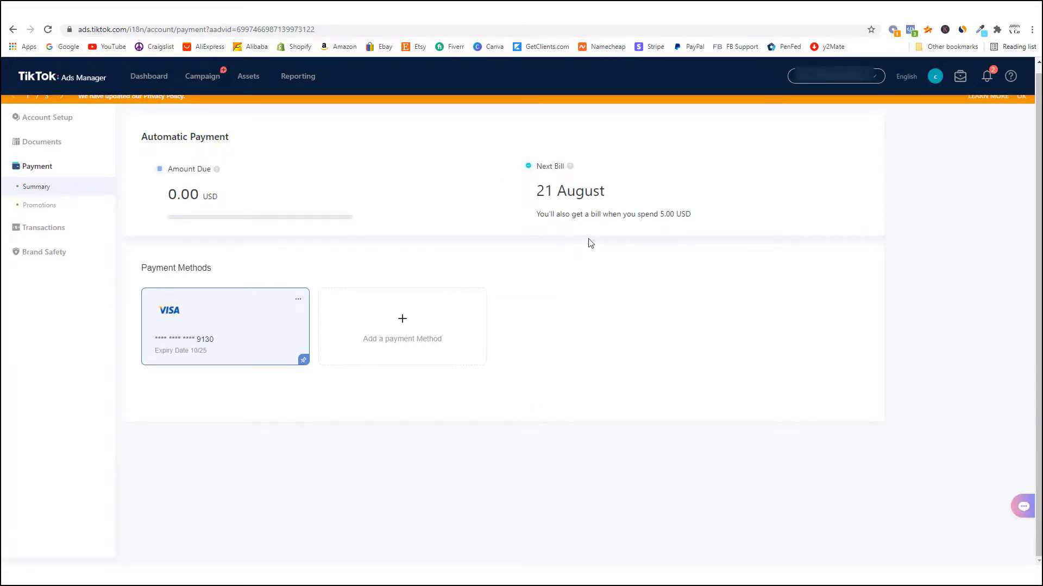
Check the automatic payment's next bill date and billing threshold
mouse_move(291, 222)
mouse_move(174, 221)
drag(537, 190, 614, 207)
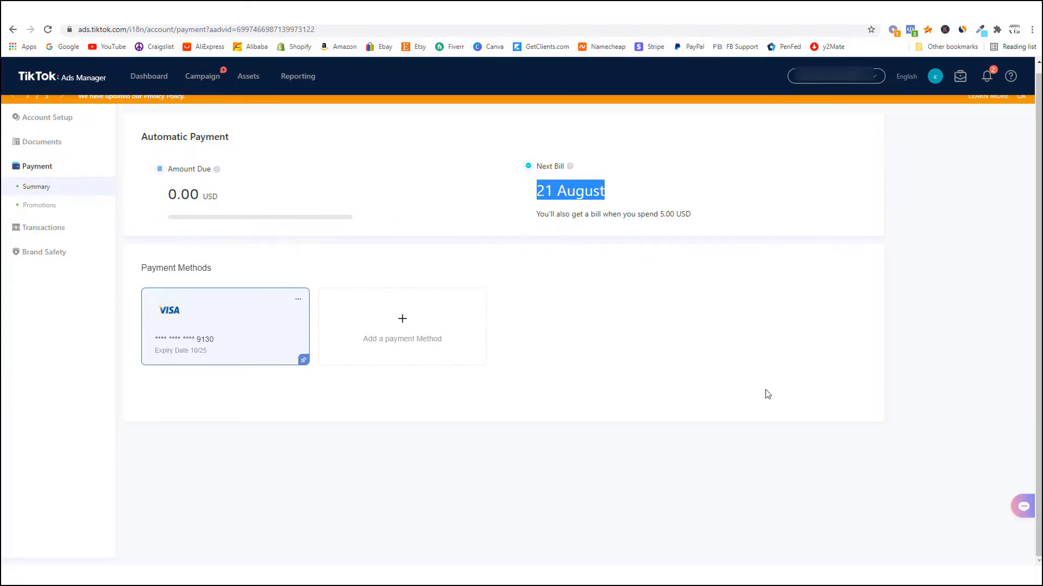
mouse_move(223, 226)
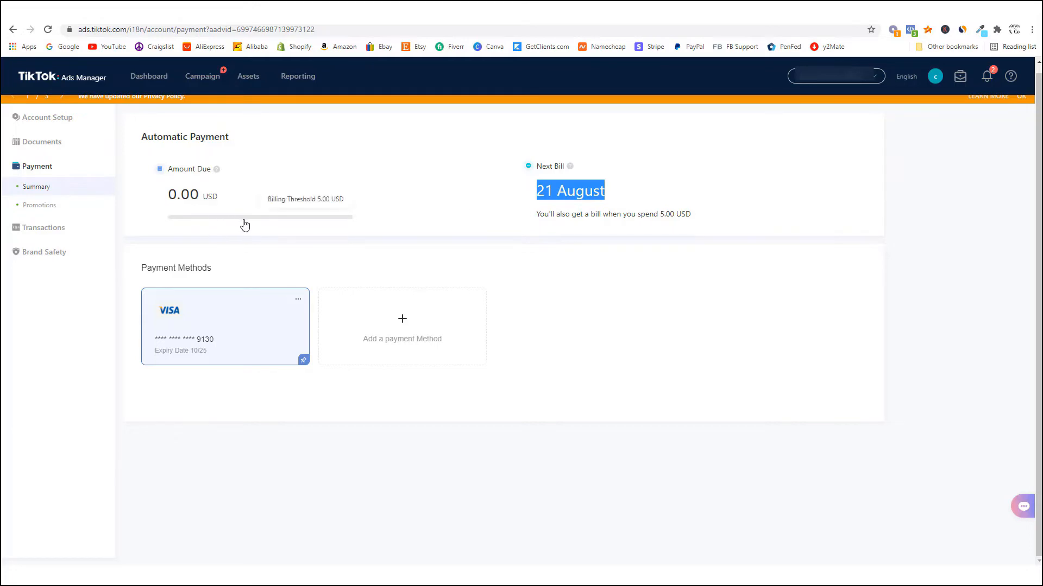